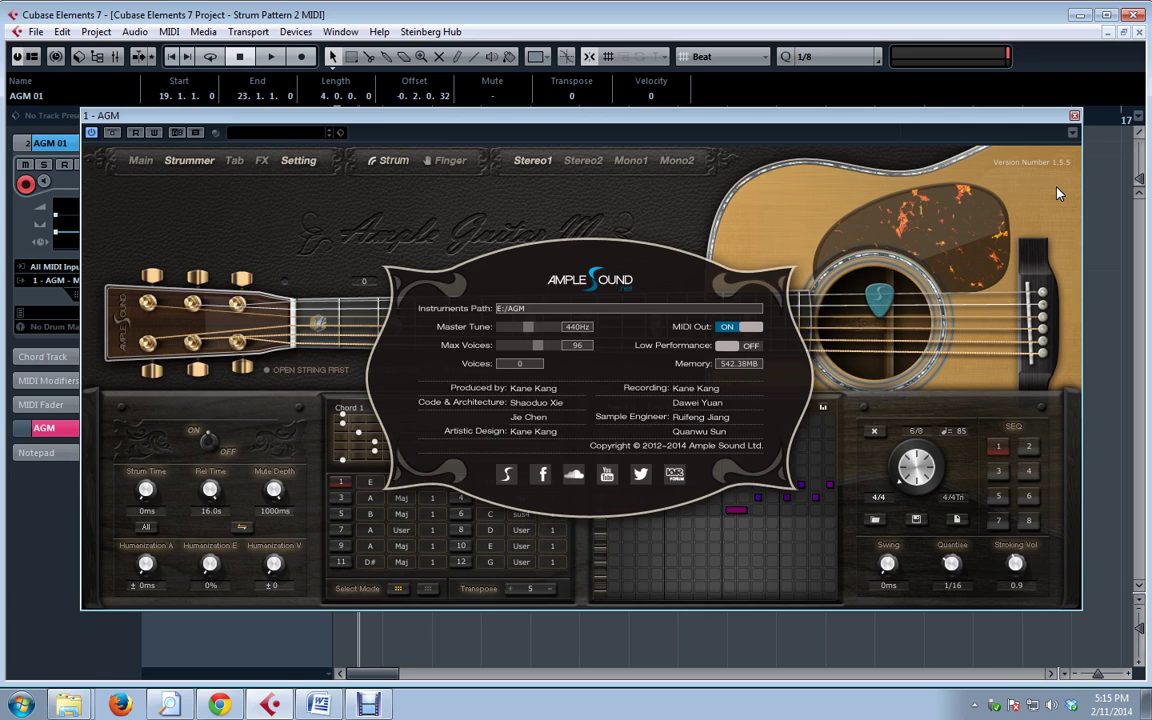
In Ample Guitar M's settings, toggle MIDI output off and back on, and set maximum voices to 96
{"action": "left_click", "coordinate": [300, 162]}
{"action": "left_click", "coordinate": [305, 166]}
{"action": "left_click", "coordinate": [732, 329]}
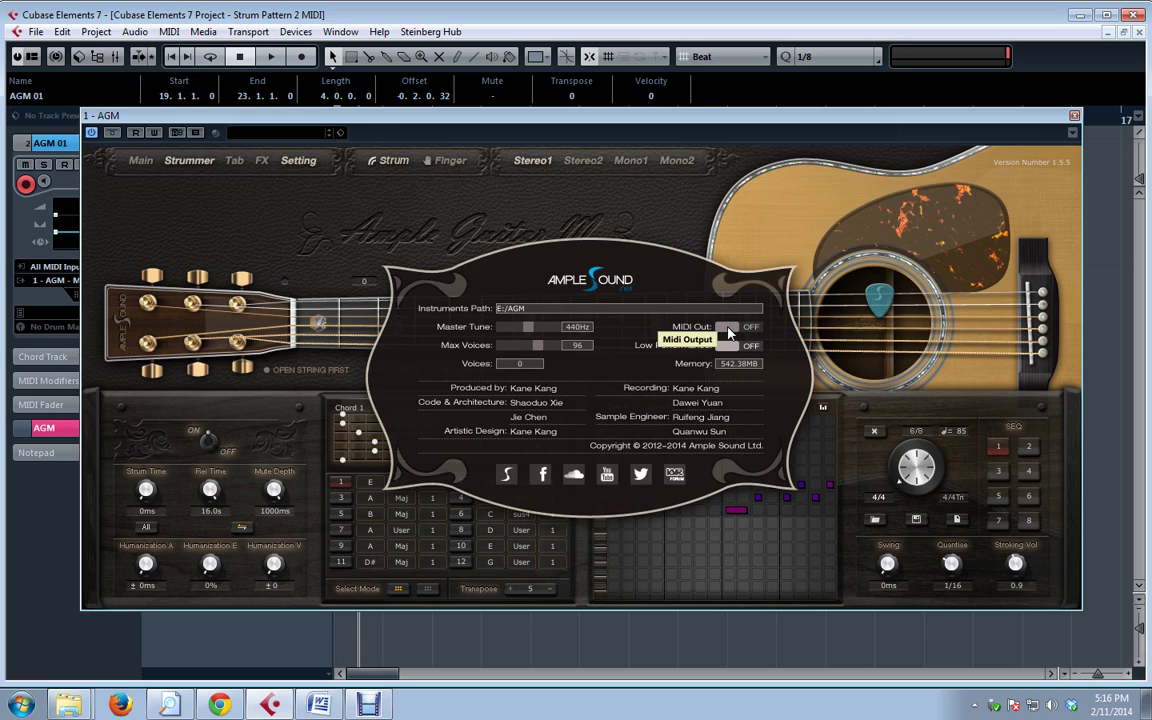
{"action": "left_click", "coordinate": [748, 331]}
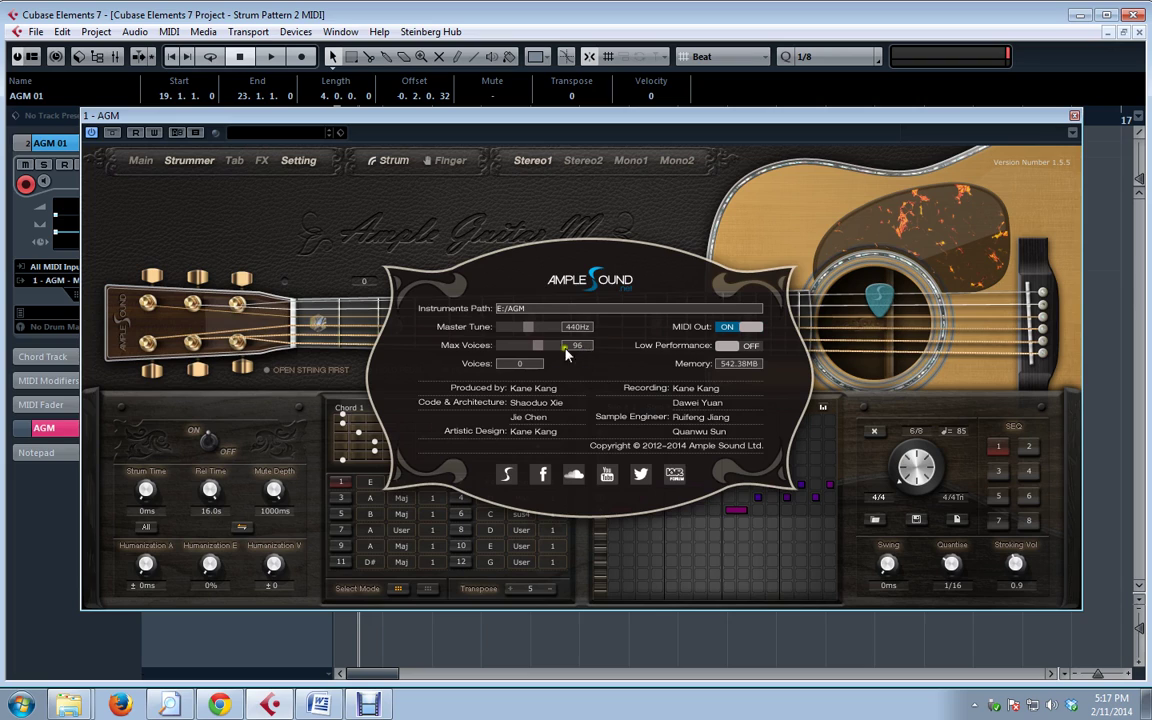
{"action": "left_click_drag", "start_coordinate": [538, 350], "coordinate": [567, 352]}
Close the settings panel, lower Mute Depth from 1000ms to 500ms, and set Strum Time to 29ms
{"action": "left_click", "coordinate": [297, 177]}
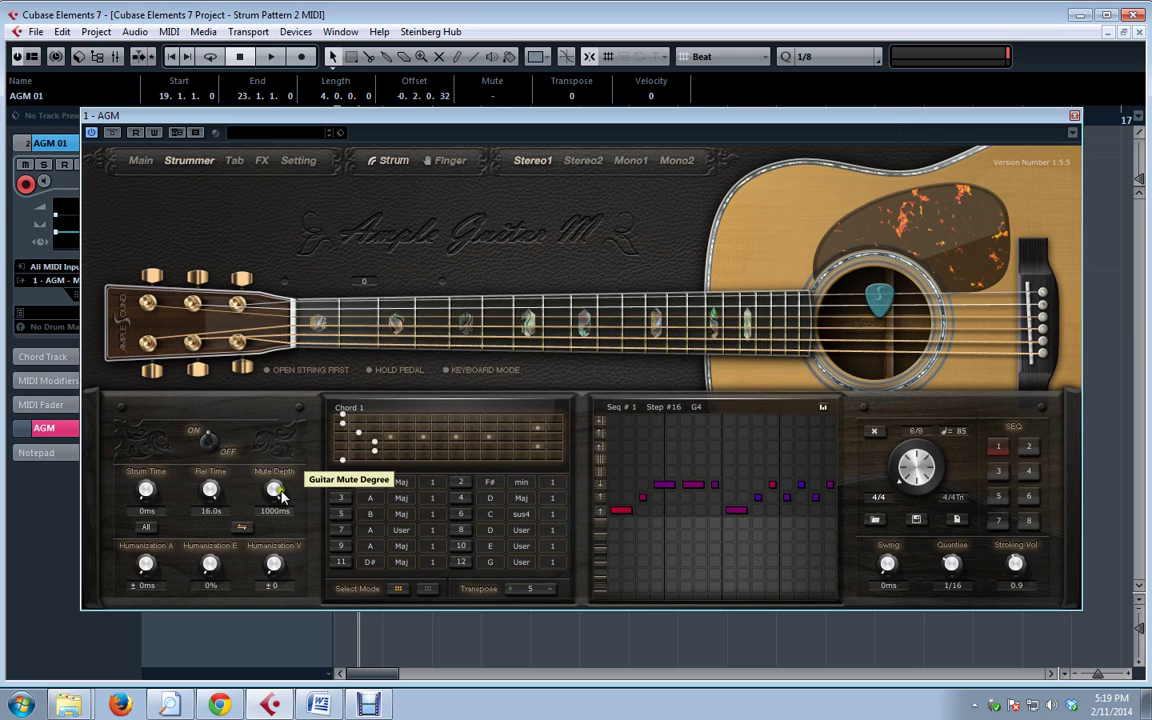
{"action": "left_click_drag", "start_coordinate": [274, 485], "coordinate": [272, 512]}
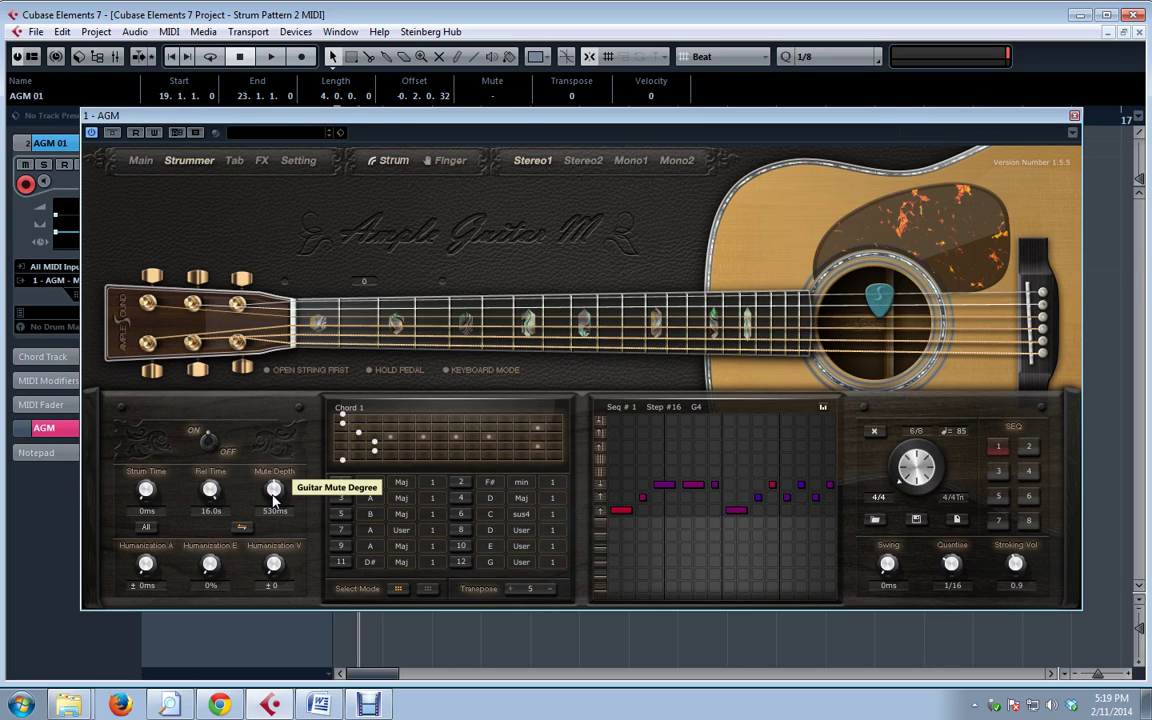
{"action": "left_click_drag", "start_coordinate": [274, 497], "coordinate": [117, 418]}
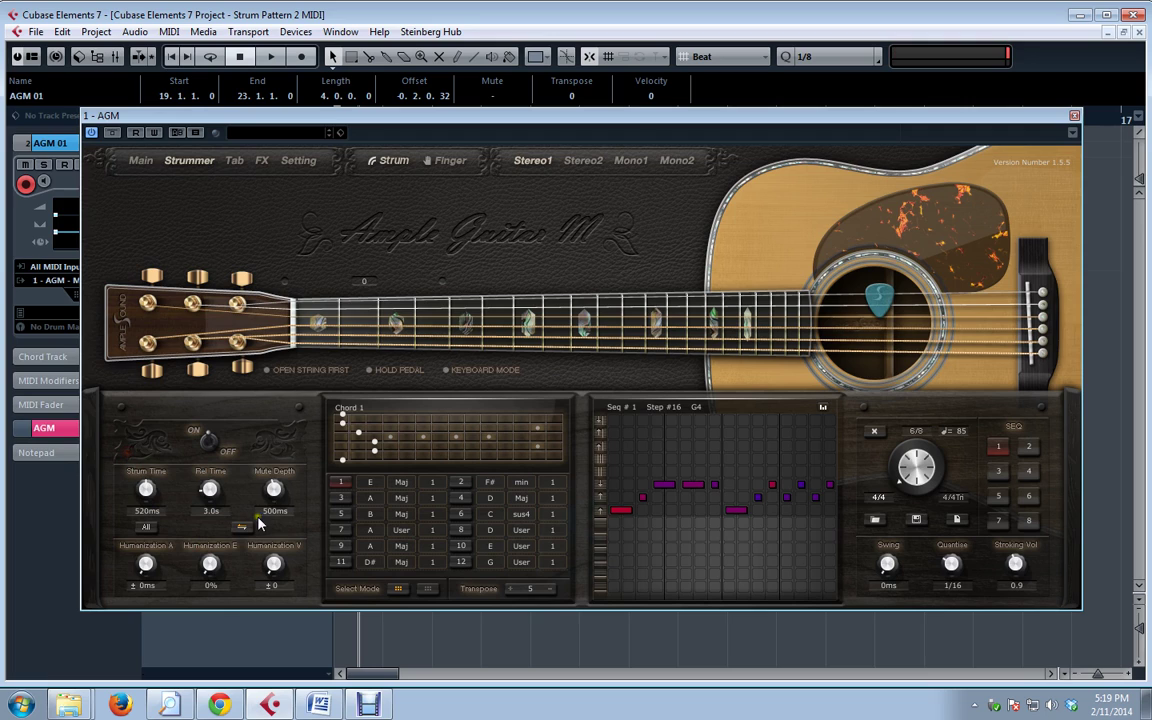
{"action": "scroll", "coordinate": [146, 490], "scroll_direction": "down", "scroll_amount": 10}
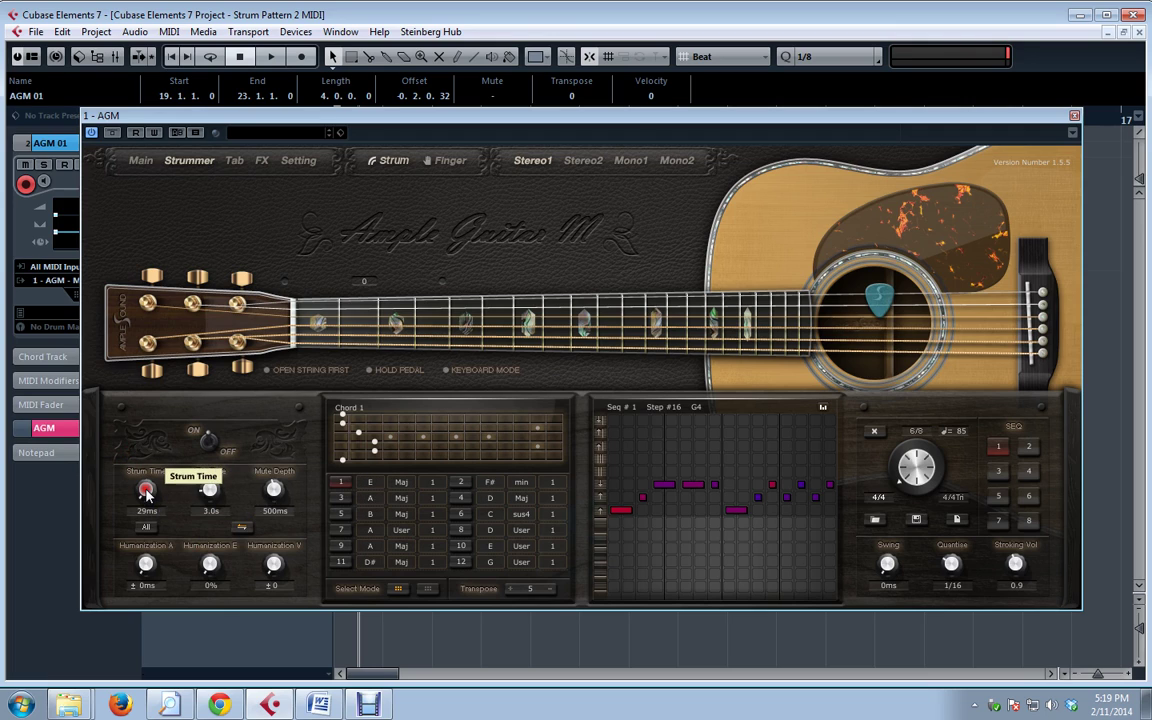
{"action": "scroll", "coordinate": [210, 490], "scroll_direction": "up", "scroll_amount": 10}
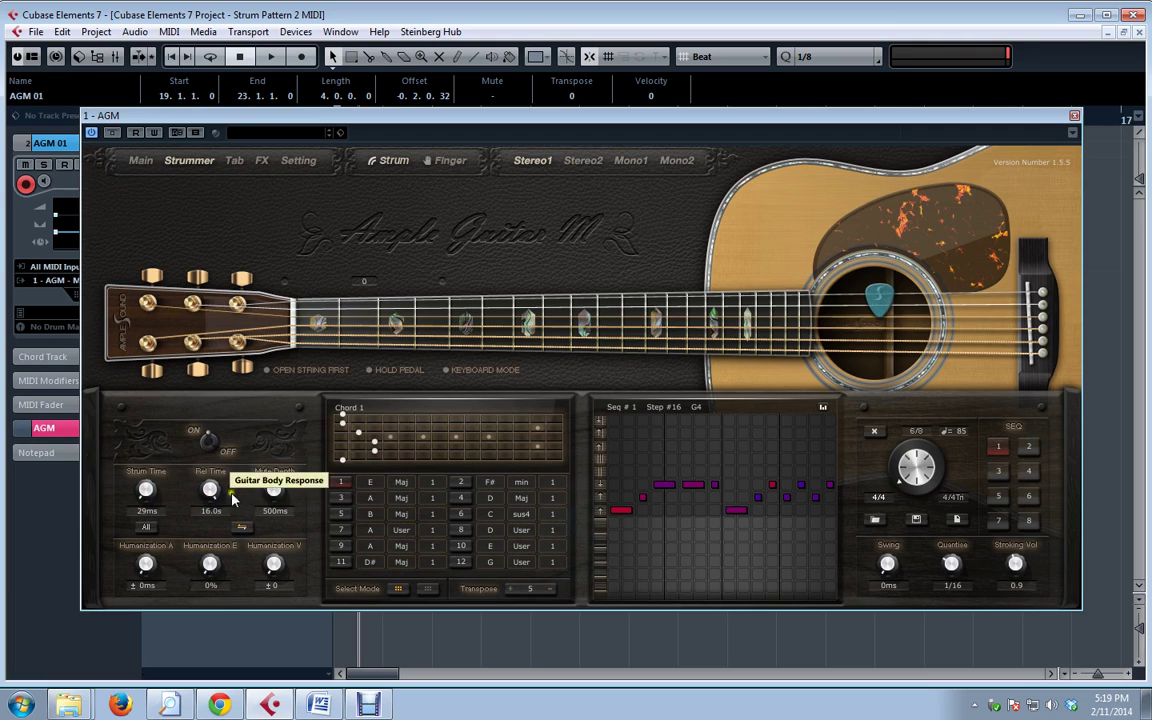
{"action": "scroll", "coordinate": [270, 490], "scroll_direction": "down", "scroll_amount": 5}
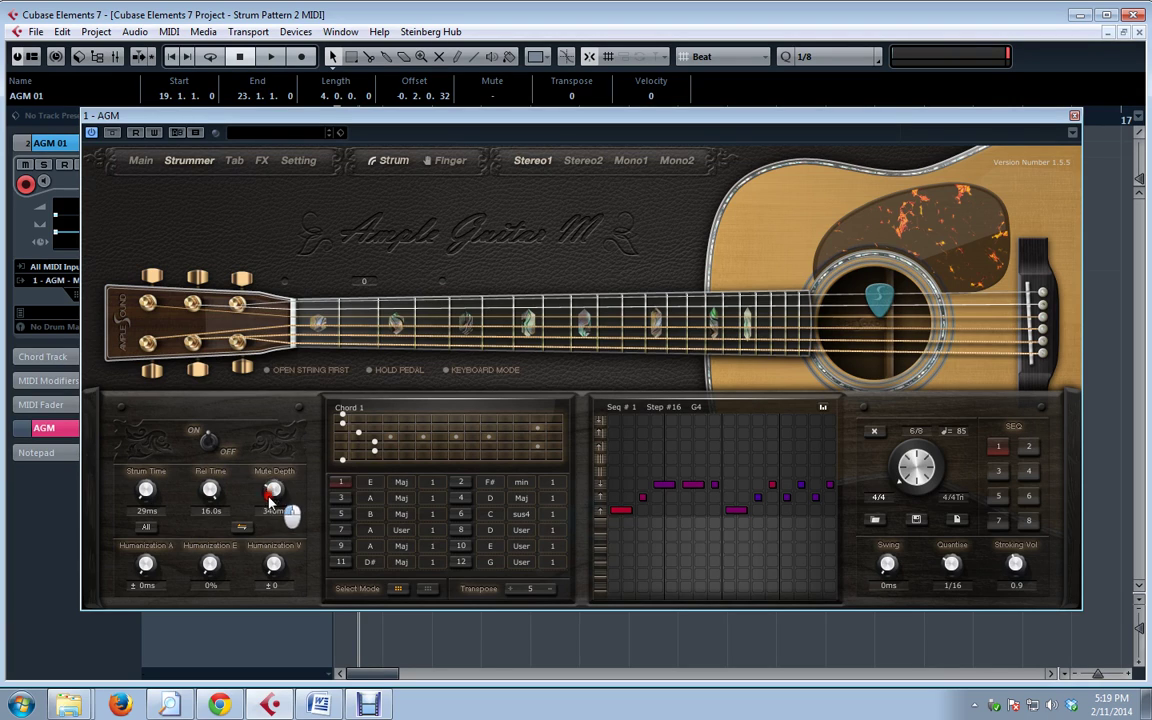
{"action": "scroll", "coordinate": [270, 490], "scroll_direction": "up", "scroll_amount": 5}
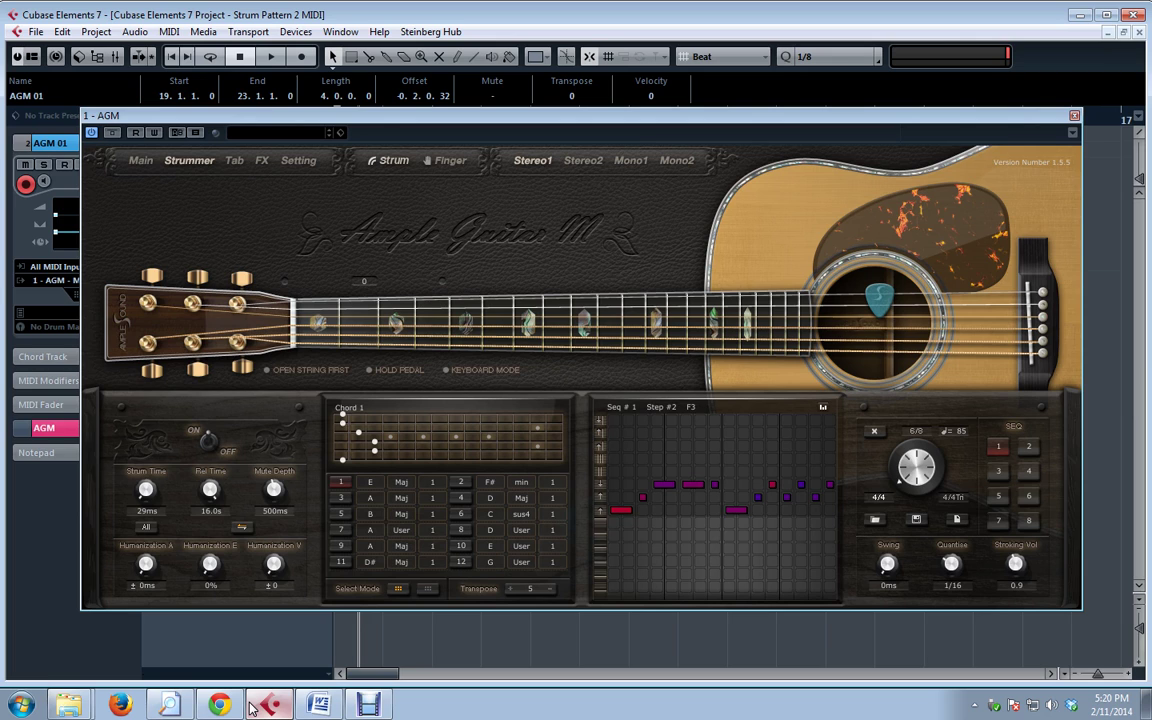
Switch Ample Guitar M to its Tab page and scroll the strummer-demo-1 tab staff back toward the start
{"action": "left_click", "coordinate": [233, 161]}
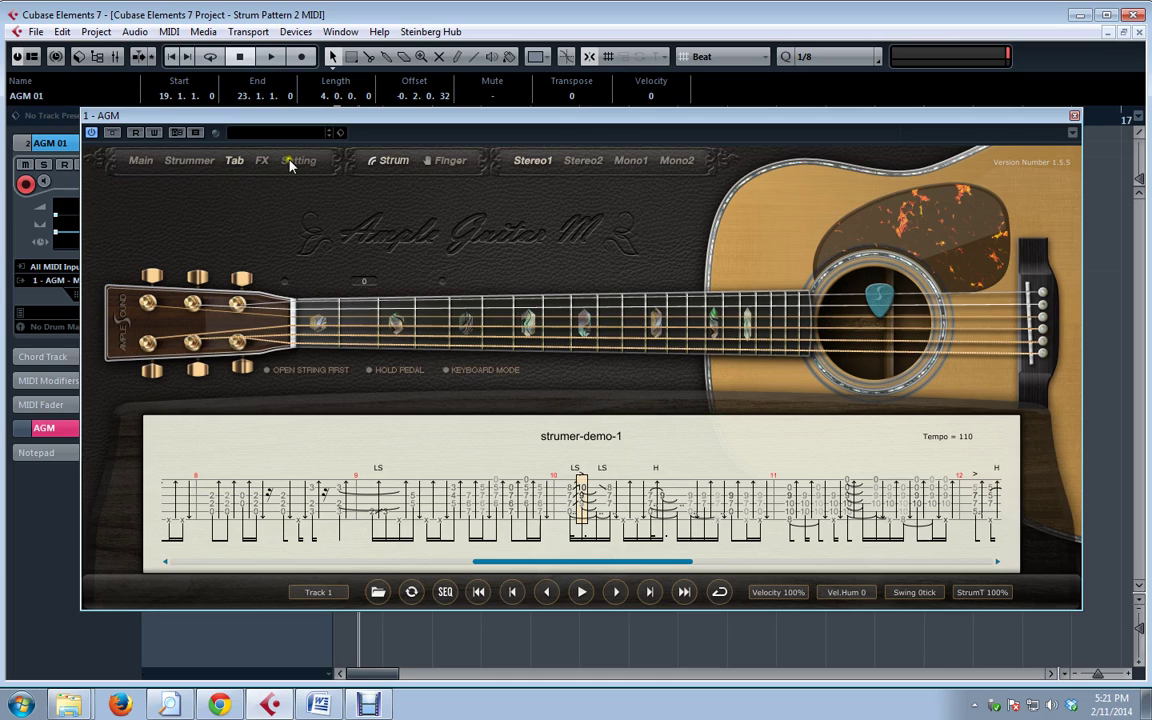
{"action": "left_click", "coordinate": [236, 162]}
{"action": "left_click_drag", "start_coordinate": [480, 560], "coordinate": [221, 543]}
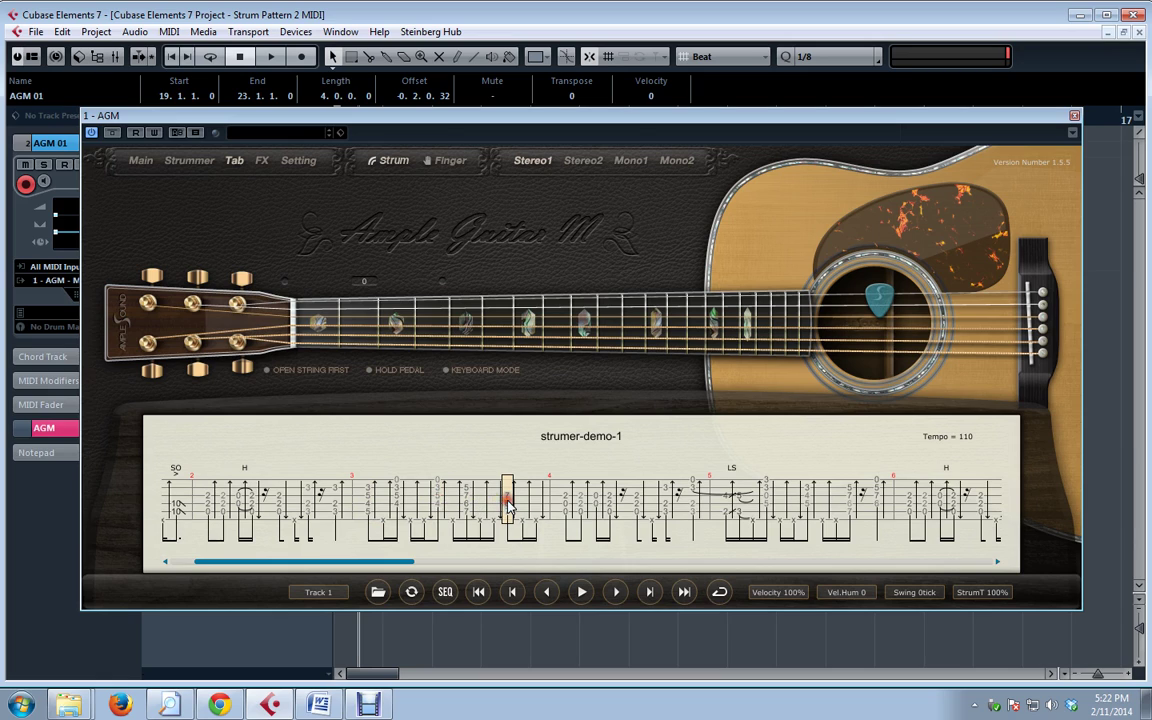
Convert the measure 3 chord of the tab into strum pattern 1
{"action": "left_click", "coordinate": [370, 500]}
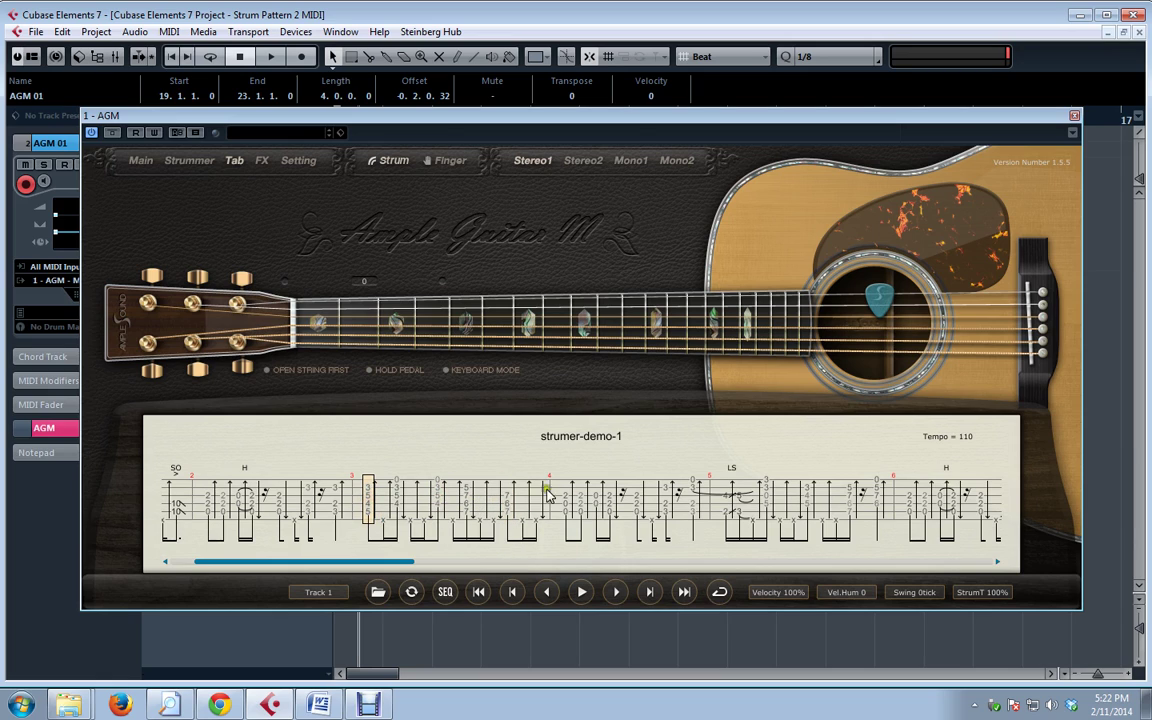
{"action": "left_click", "coordinate": [443, 592]}
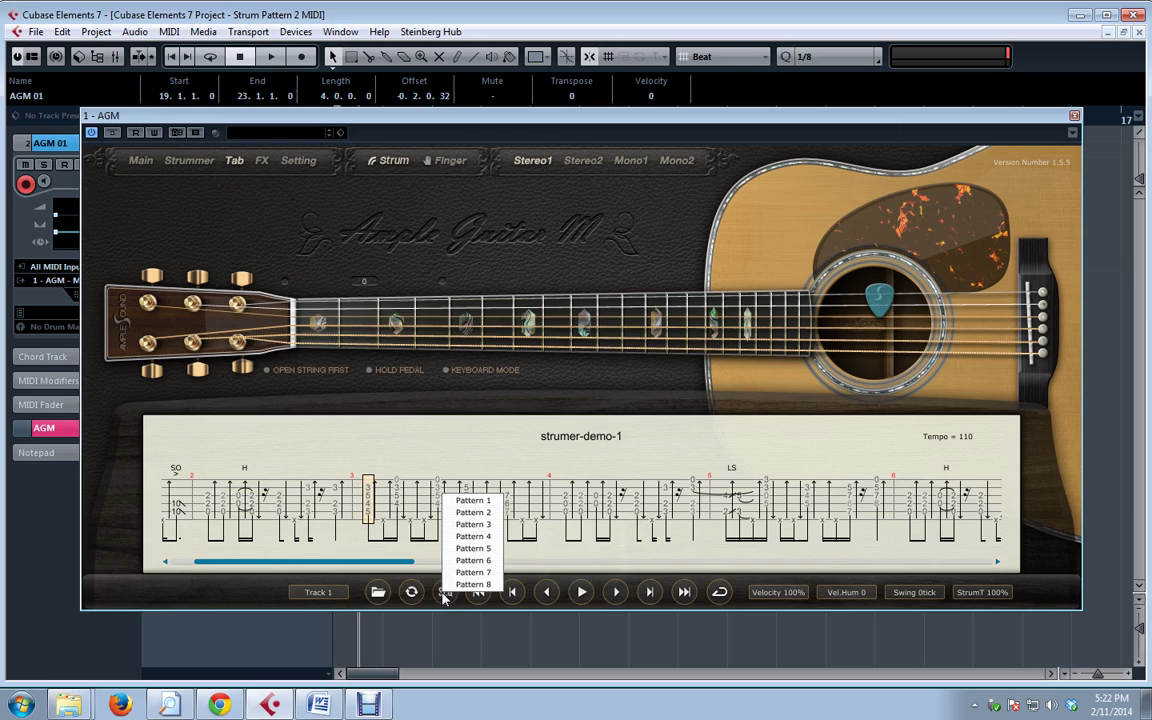
{"action": "left_click", "coordinate": [472, 500]}
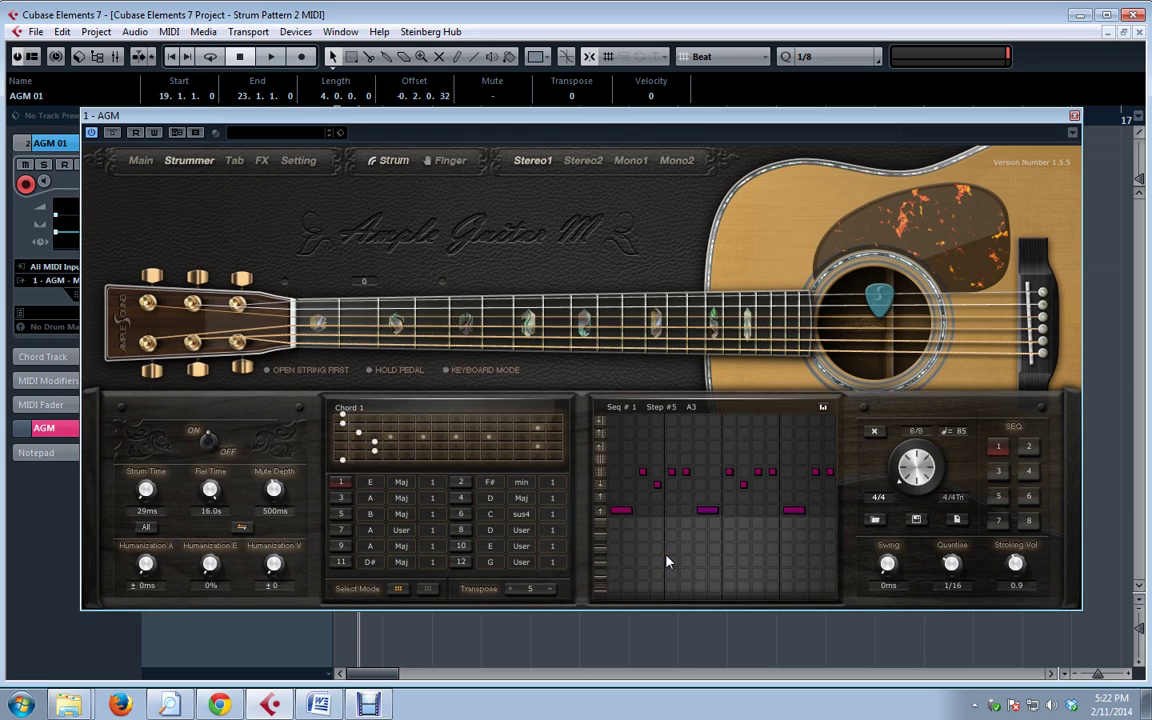
Browse the Pattern Bank loader to the MY CUSTOM STUFF folder, then cancel without loading
{"action": "left_click", "coordinate": [875, 520]}
{"action": "left_click", "coordinate": [840, 498]}
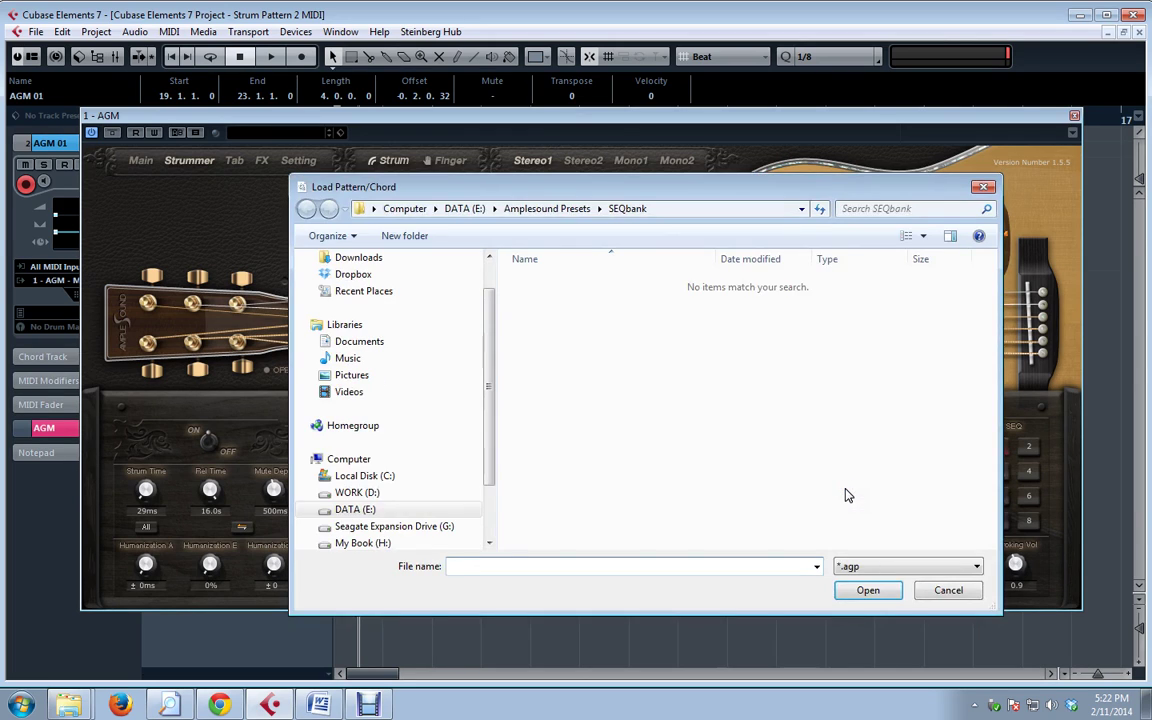
{"action": "left_click", "coordinate": [521, 209]}
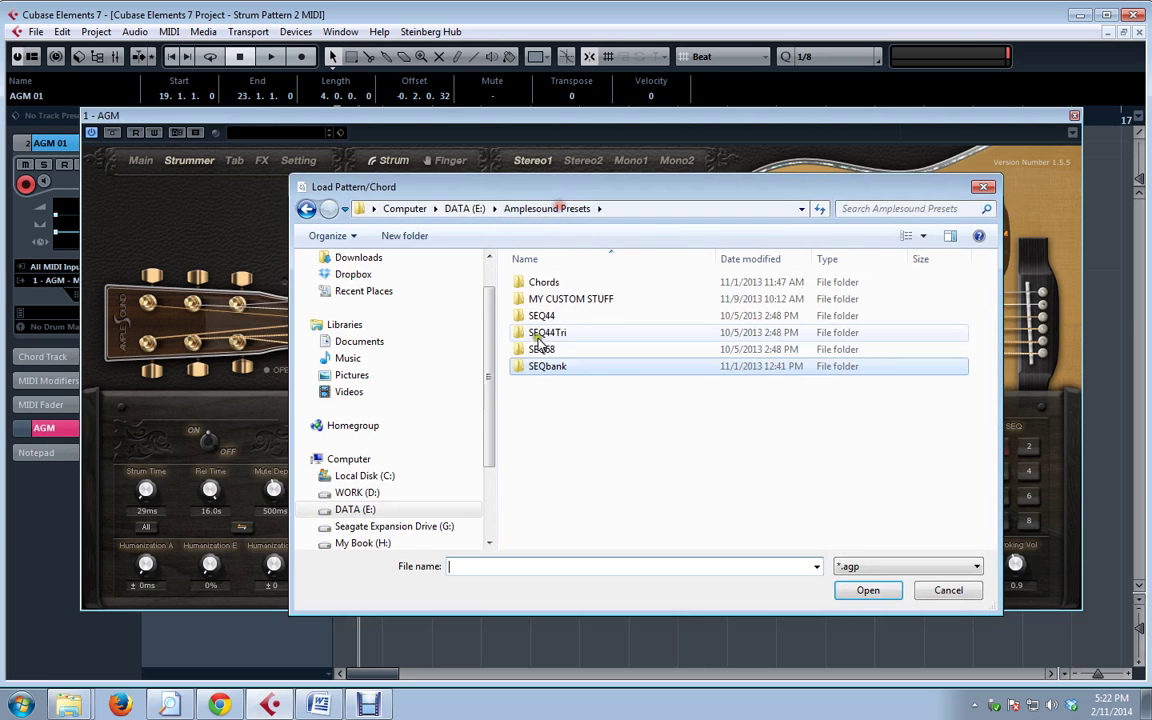
{"action": "double_click", "coordinate": [576, 302]}
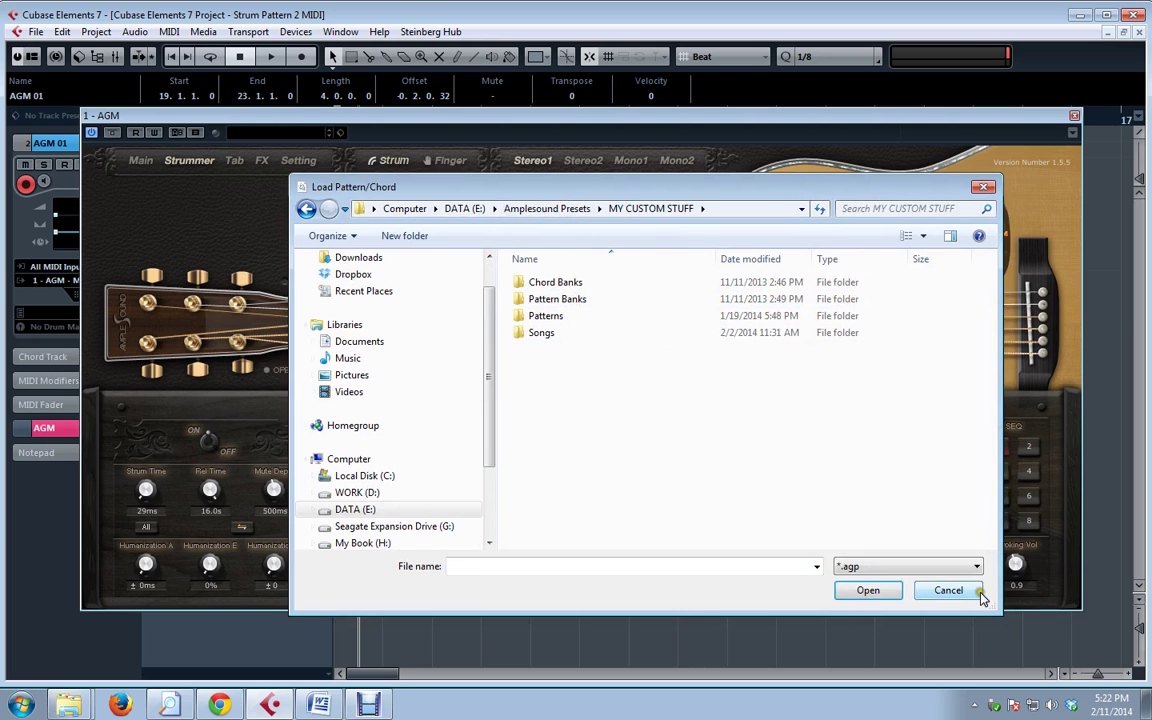
{"action": "left_click", "coordinate": [948, 591]}
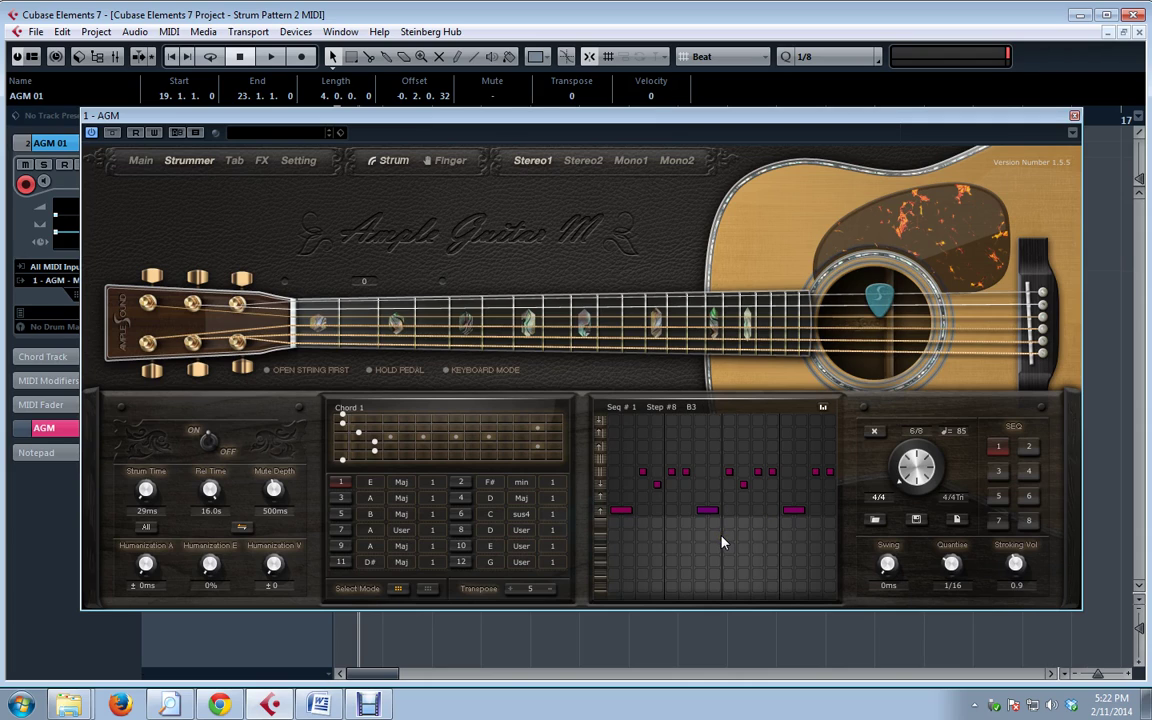
Select sequencer slot 2, then convert a later measure of the tab into strum pattern 2
{"action": "left_click", "coordinate": [1027, 450]}
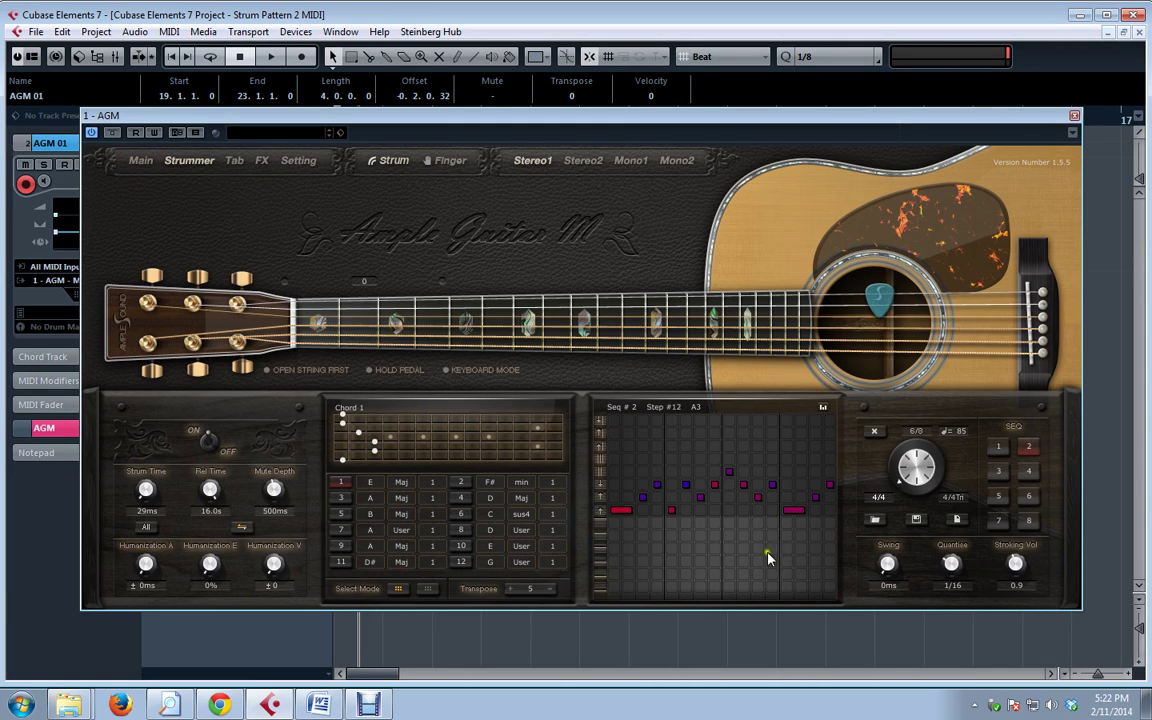
{"action": "left_click", "coordinate": [236, 162]}
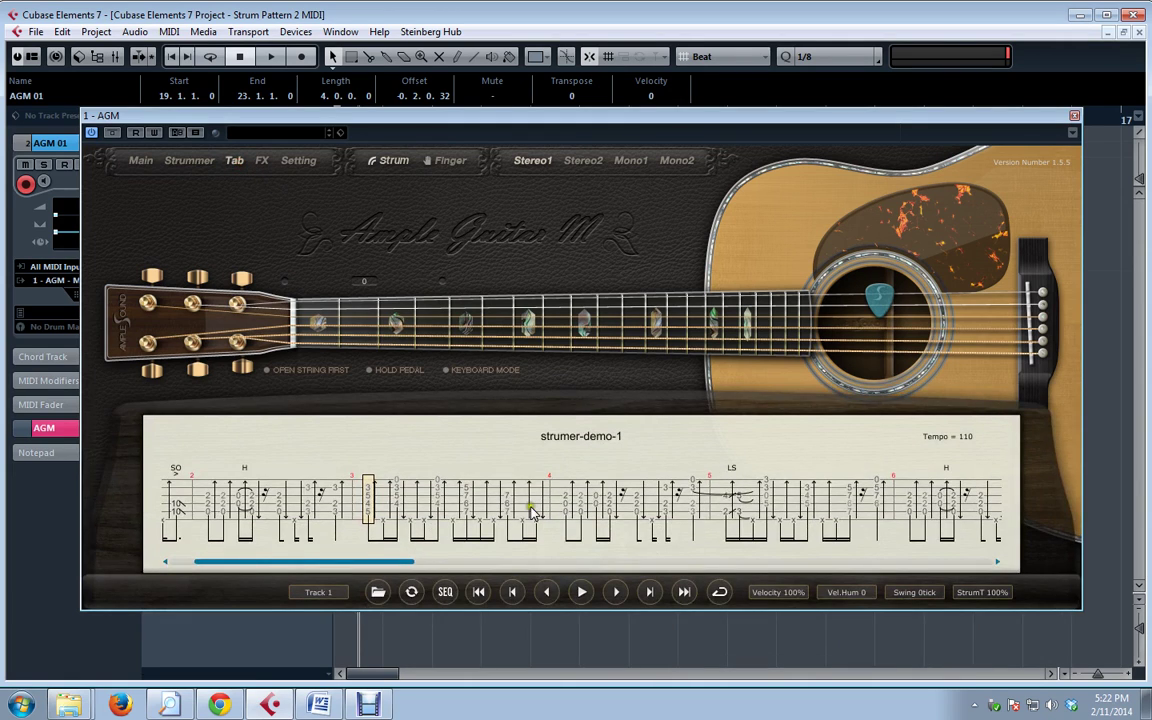
{"action": "left_click_drag", "start_coordinate": [386, 558], "coordinate": [706, 566]}
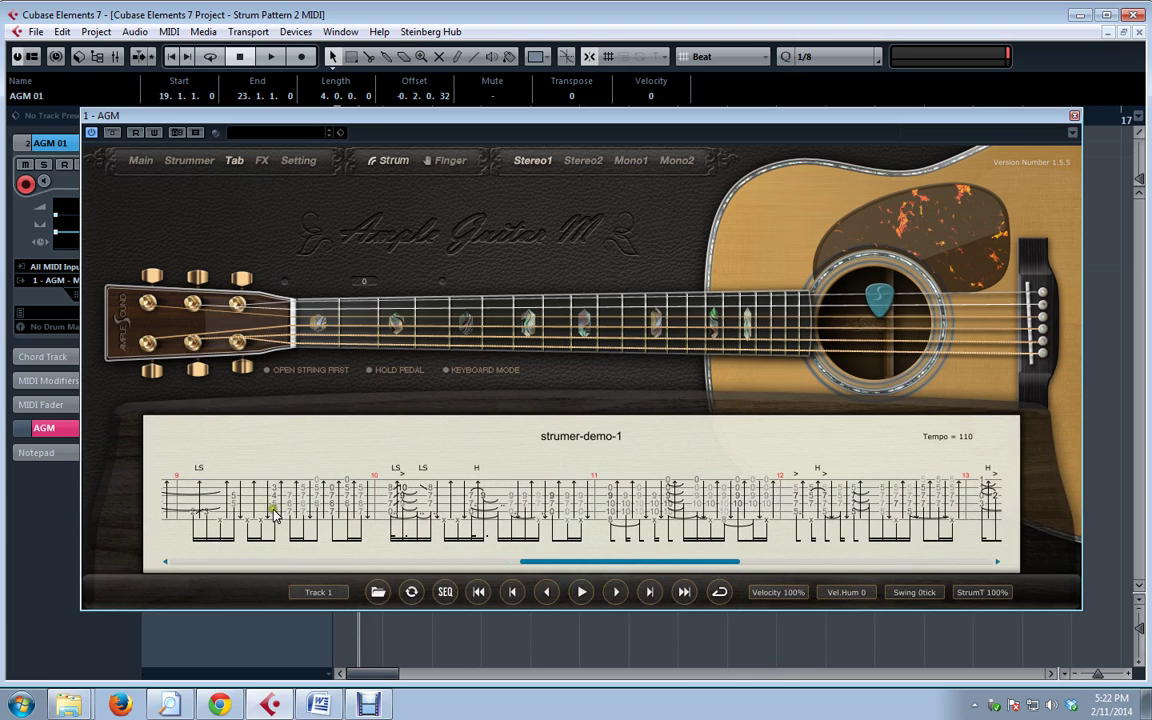
{"action": "left_click", "coordinate": [444, 594]}
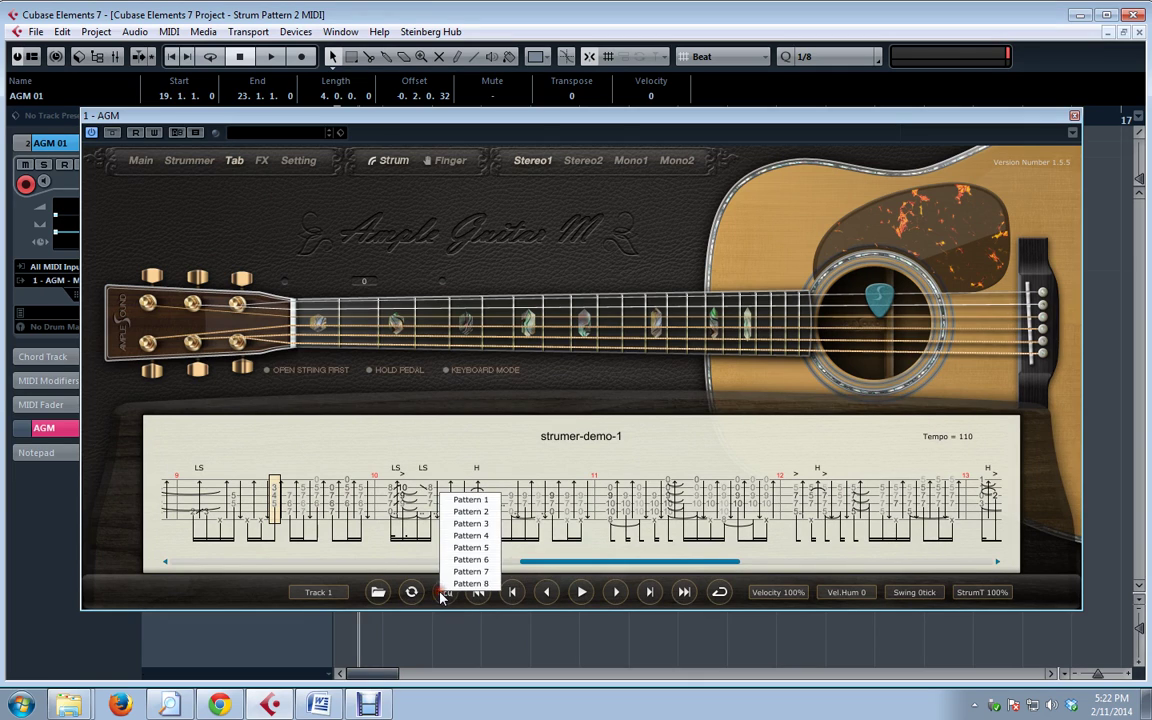
{"action": "left_click", "coordinate": [471, 512]}
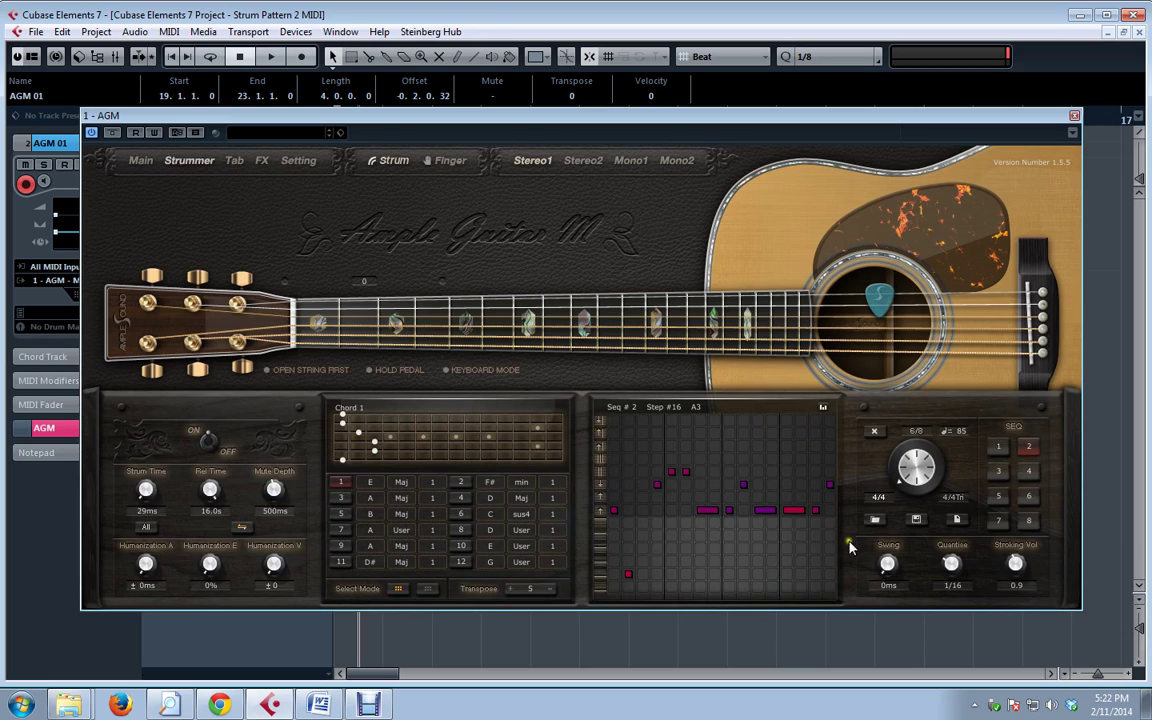
{"action": "left_click", "coordinate": [875, 525]}
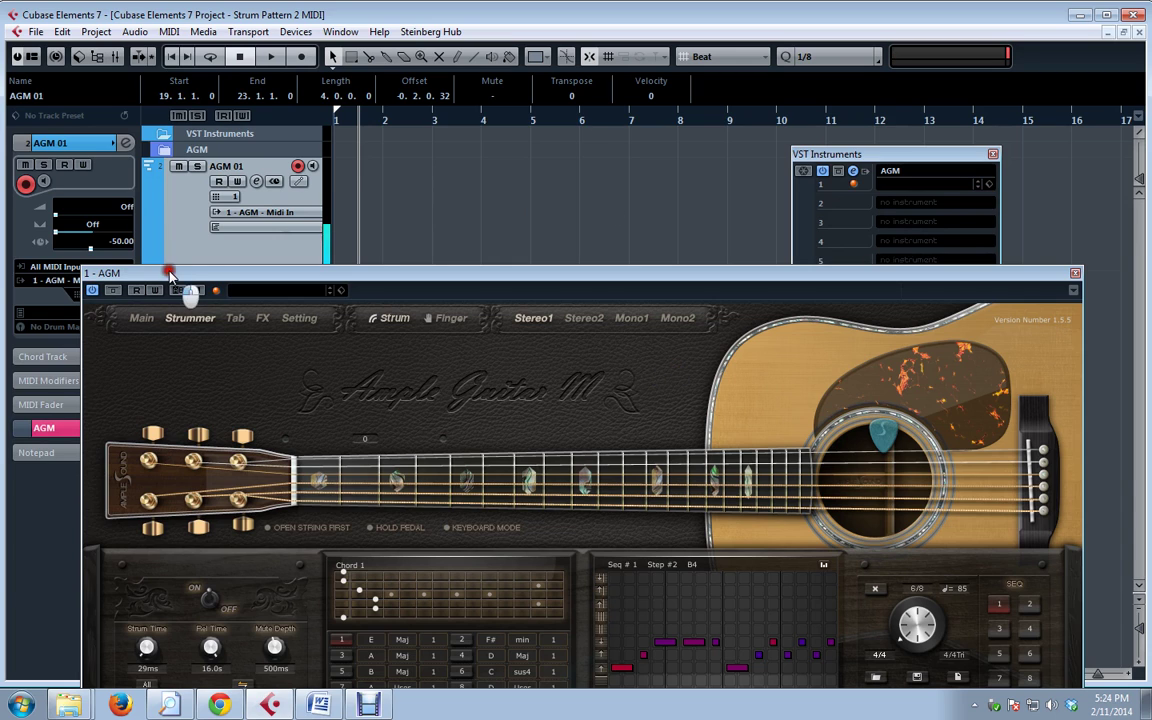
Nudge the Ample Guitar M plugin window slightly to the right
{"action": "left_click_drag", "start_coordinate": [170, 275], "coordinate": [216, 281]}
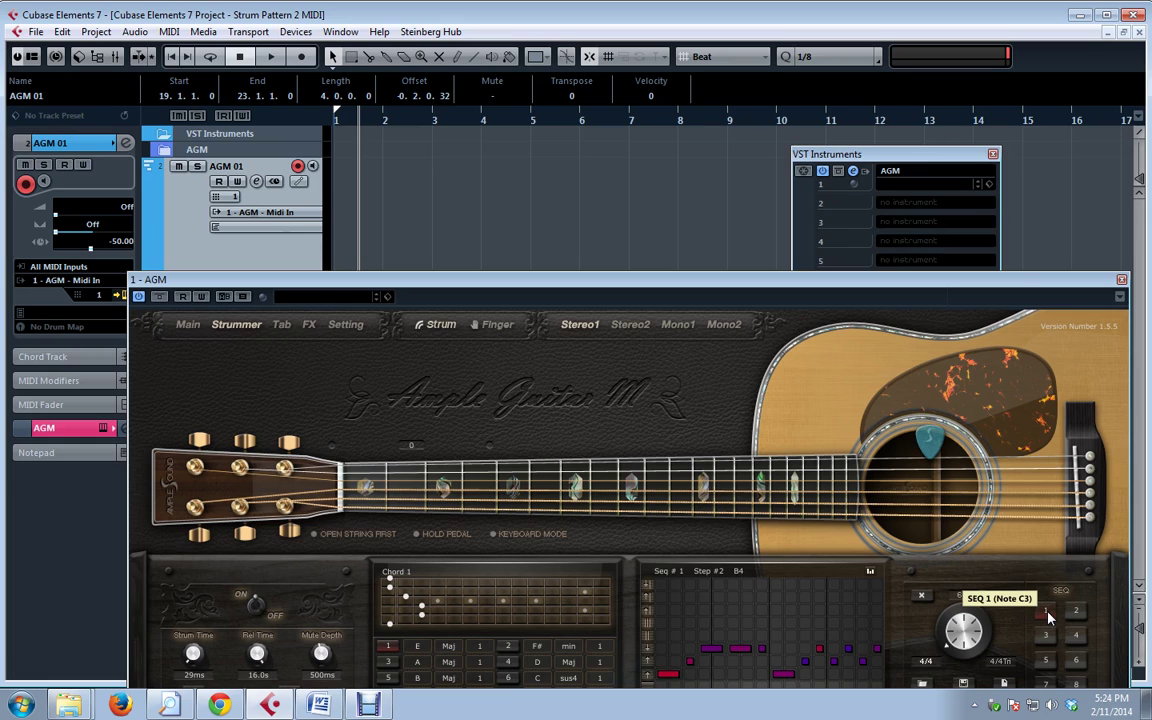
{"action": "left_click", "coordinate": [303, 58]}
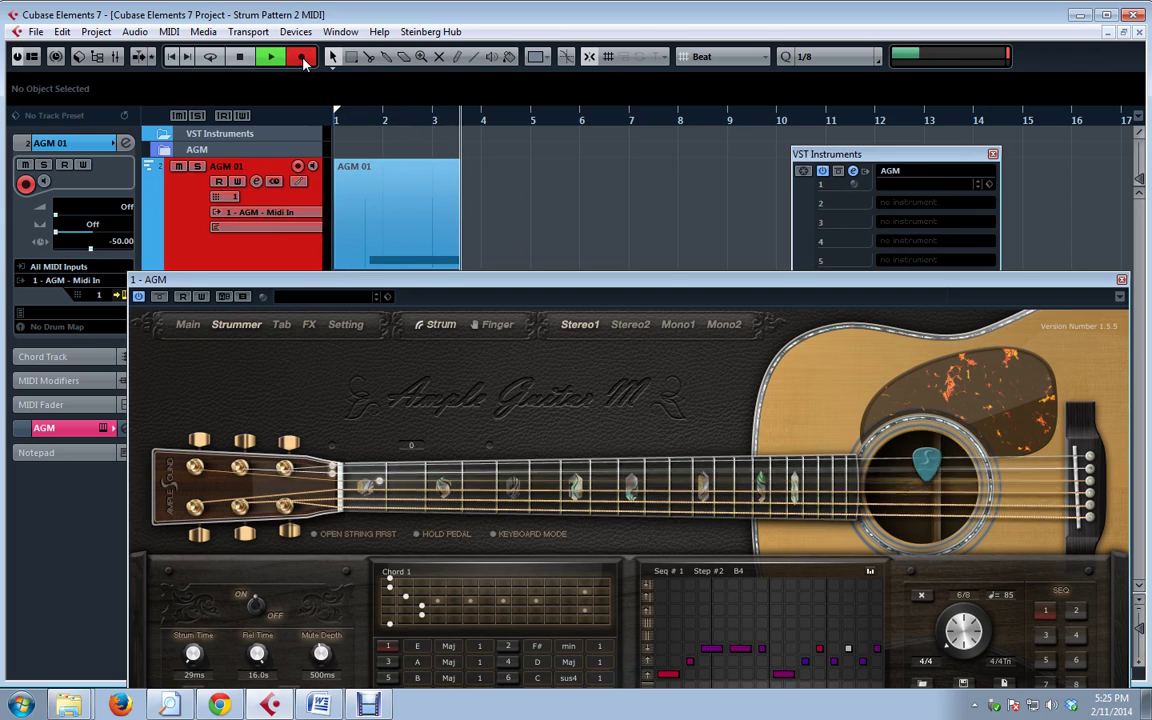
{"action": "left_click", "coordinate": [303, 59]}
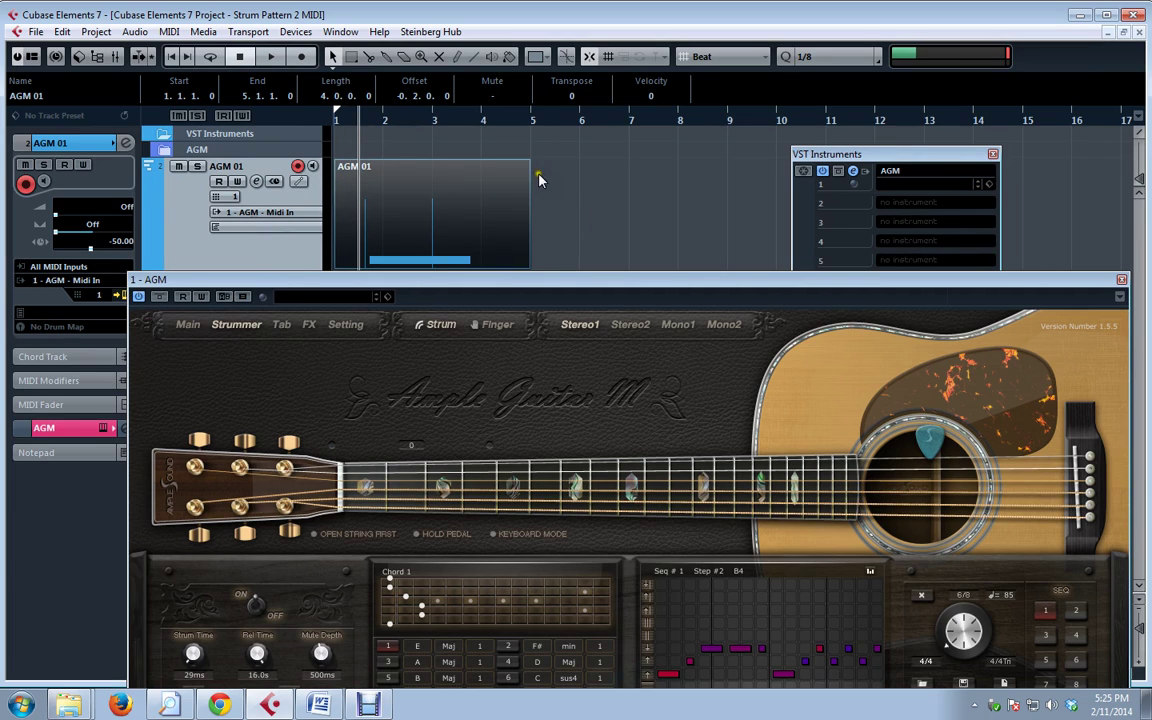
{"action": "key", "text": "space"}
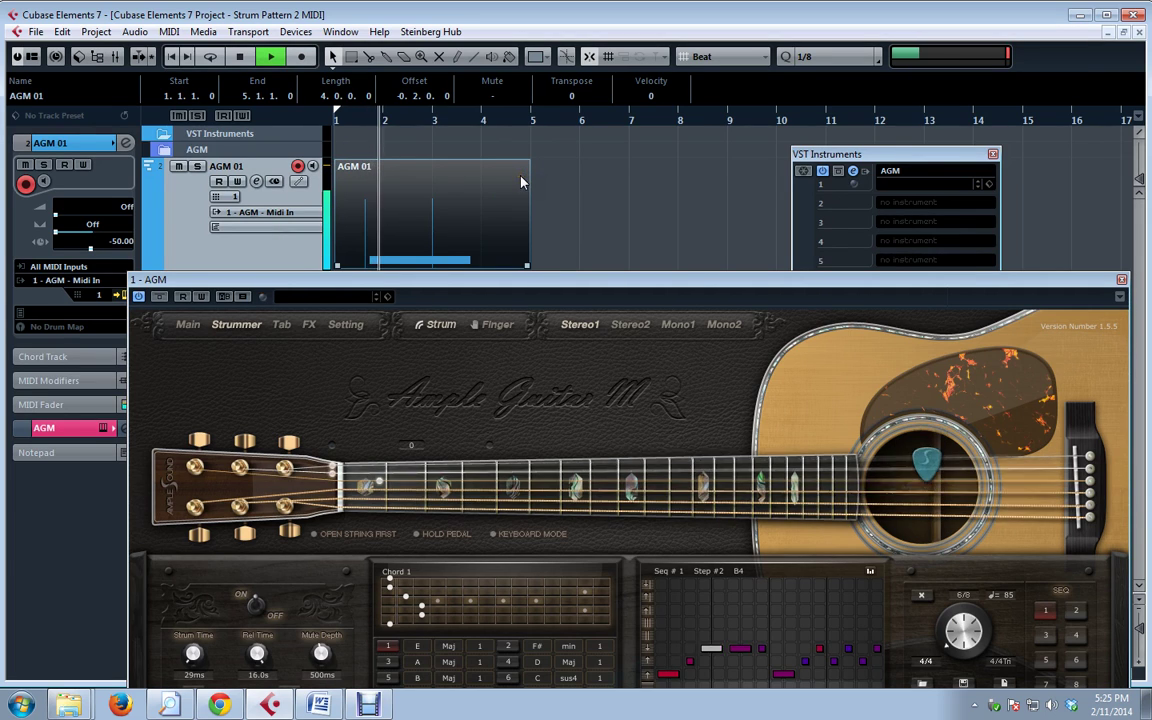
{"action": "key", "text": "space"}
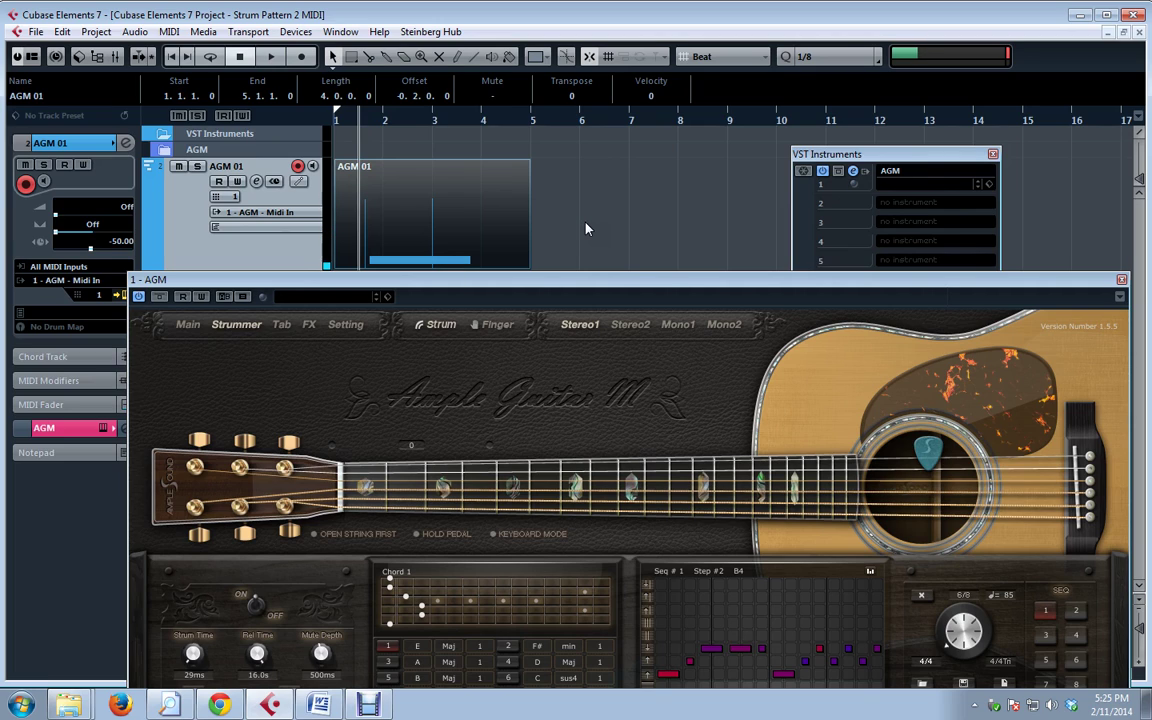
{"action": "left_click", "coordinate": [431, 218]}
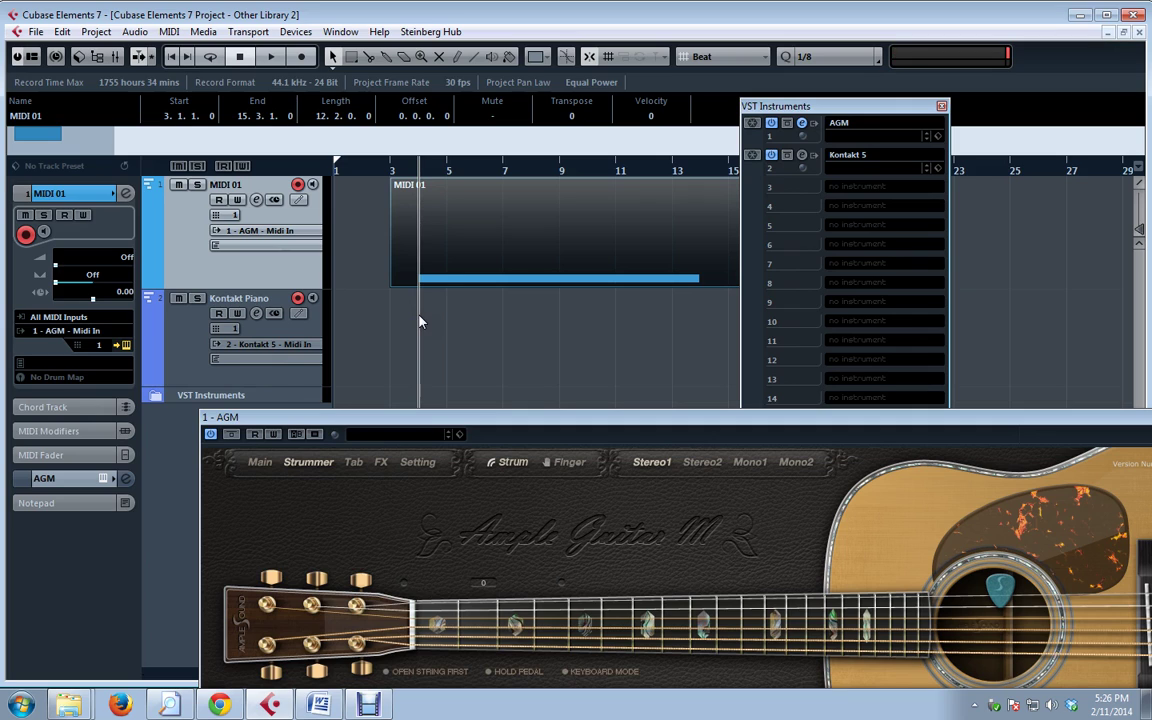
Select the Kontakt Piano track's MIDI 01 part and audition it while switching the strummer to chord 2, then chord 3
{"action": "left_click", "coordinate": [185, 328]}
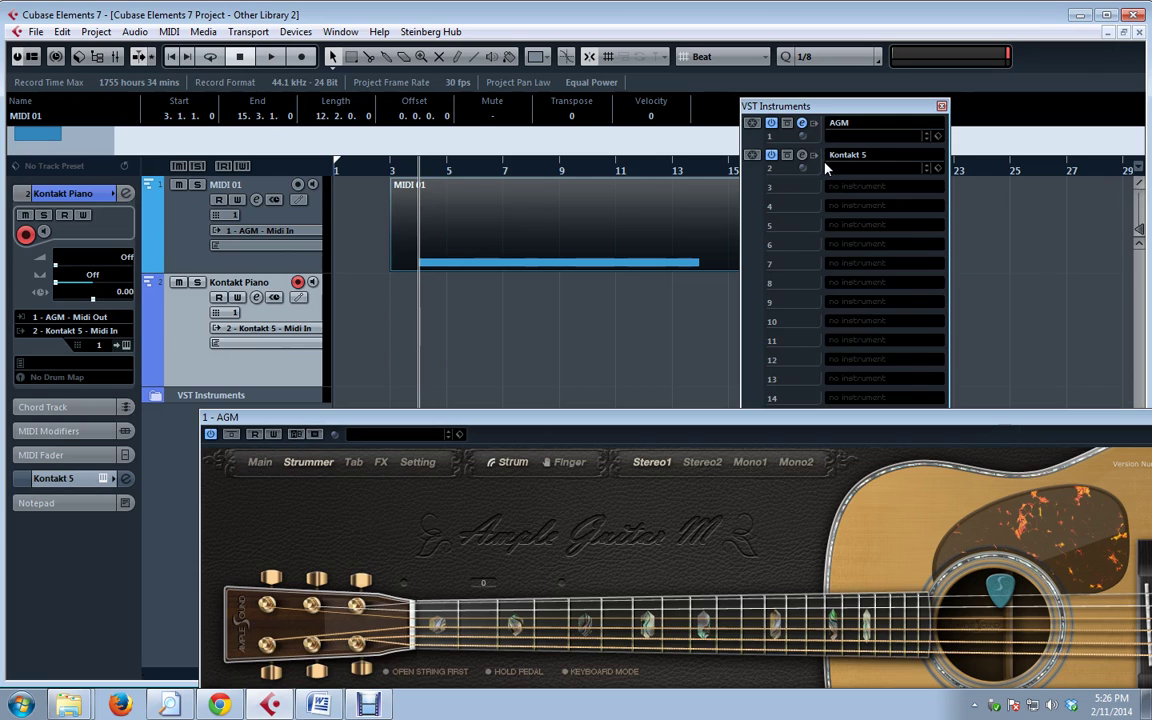
{"action": "left_click", "coordinate": [416, 268]}
{"action": "key", "text": "space"}
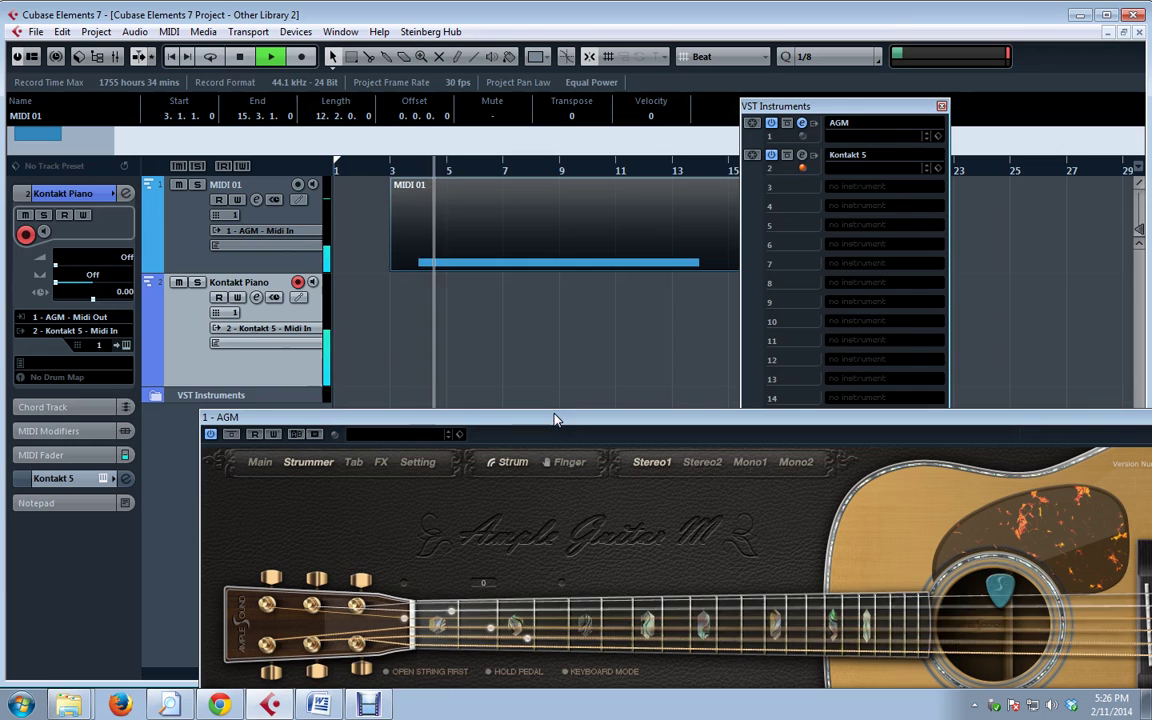
{"action": "left_click_drag", "start_coordinate": [663, 411], "coordinate": [555, 223]}
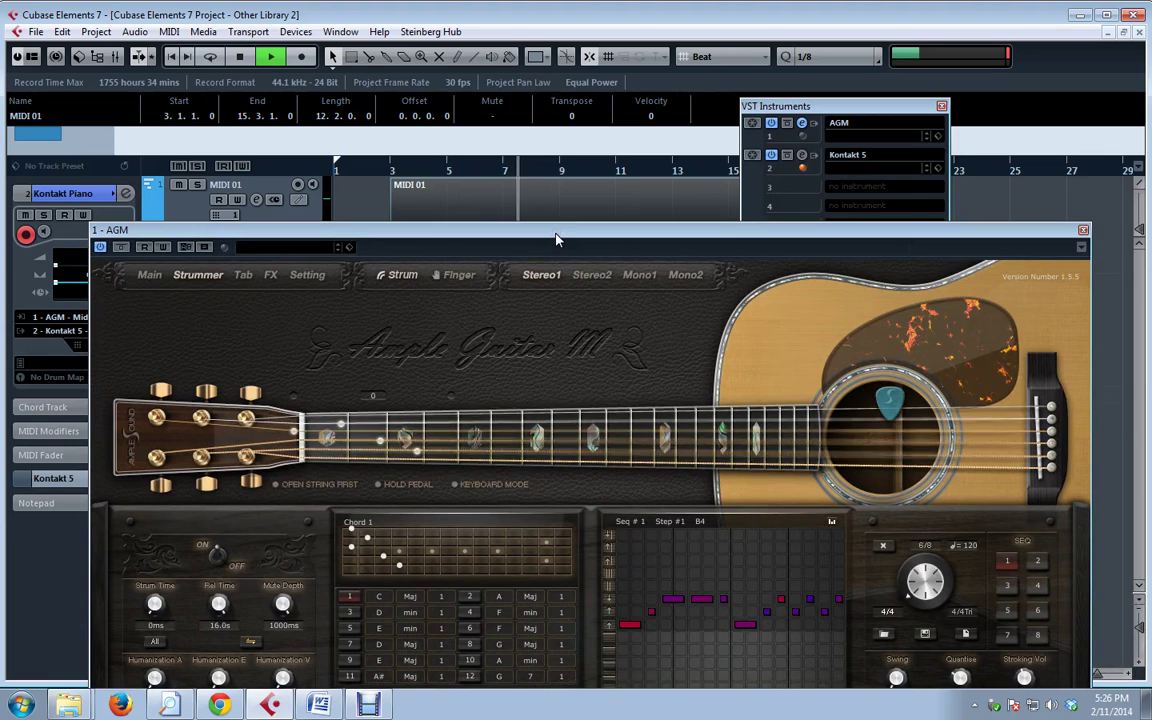
{"action": "left_click", "coordinate": [471, 598]}
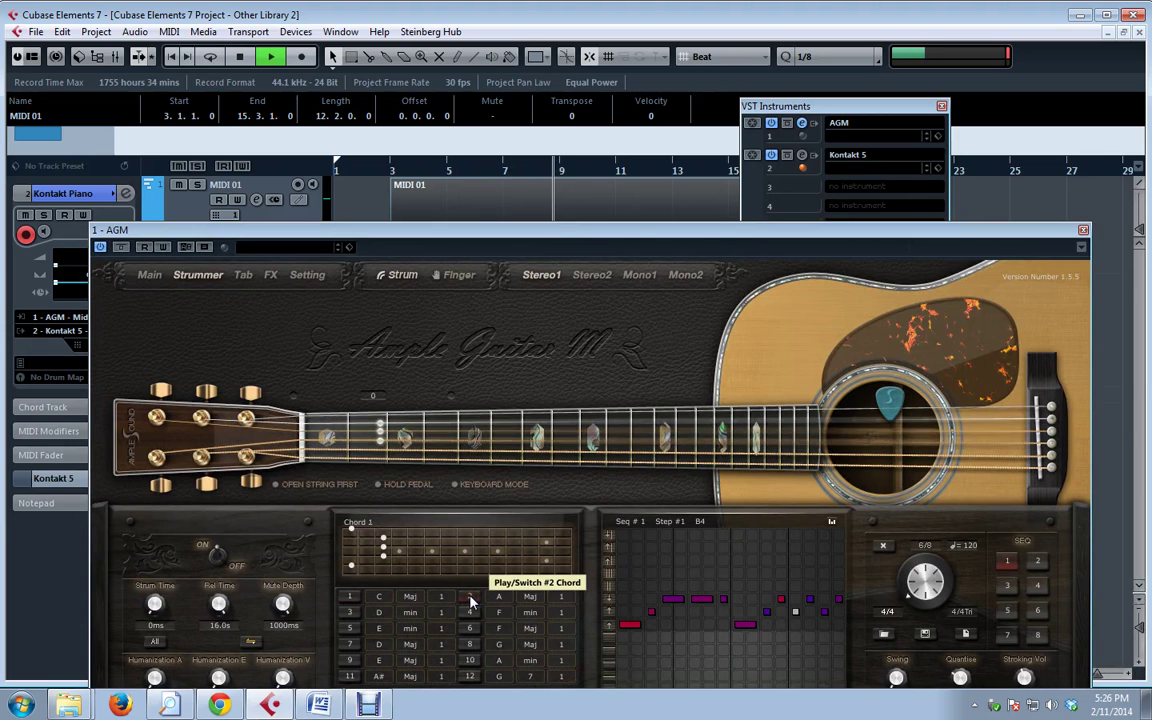
{"action": "left_click", "coordinate": [352, 621]}
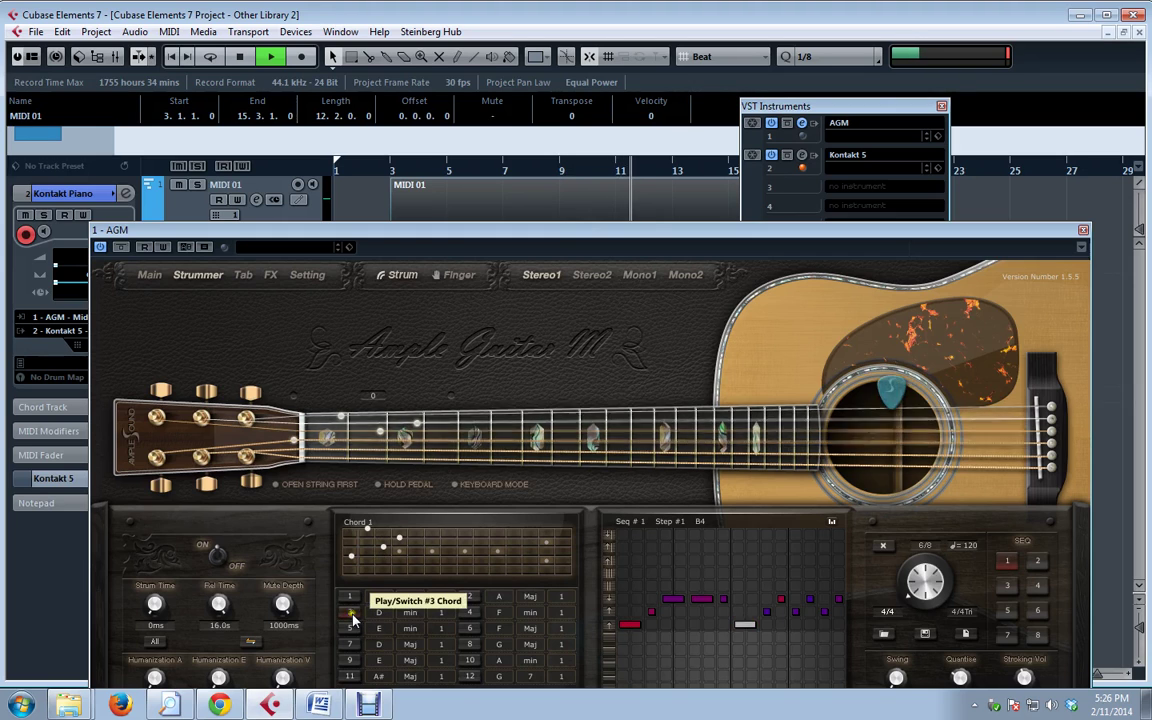
{"action": "key", "text": "space"}
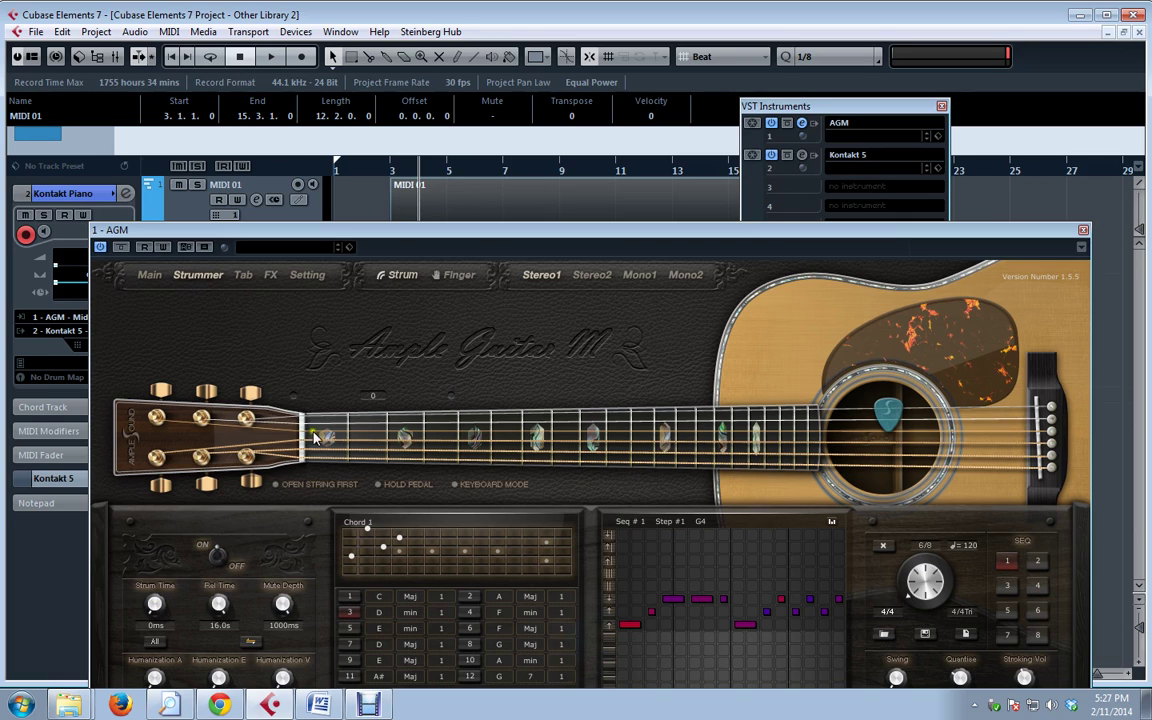
During playback, raise Strum Time and return it to 0ms, then shift the guitar window down and back up
{"action": "key", "text": "space"}
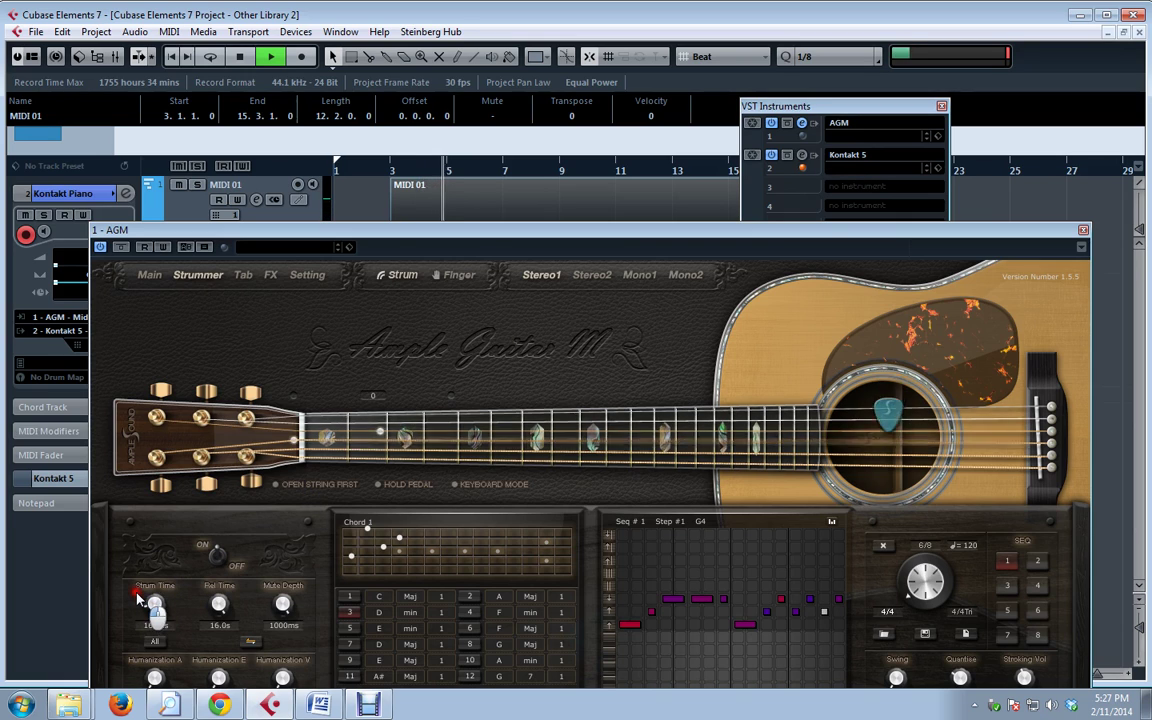
{"action": "left_click_drag", "start_coordinate": [139, 598], "coordinate": [111, 507]}
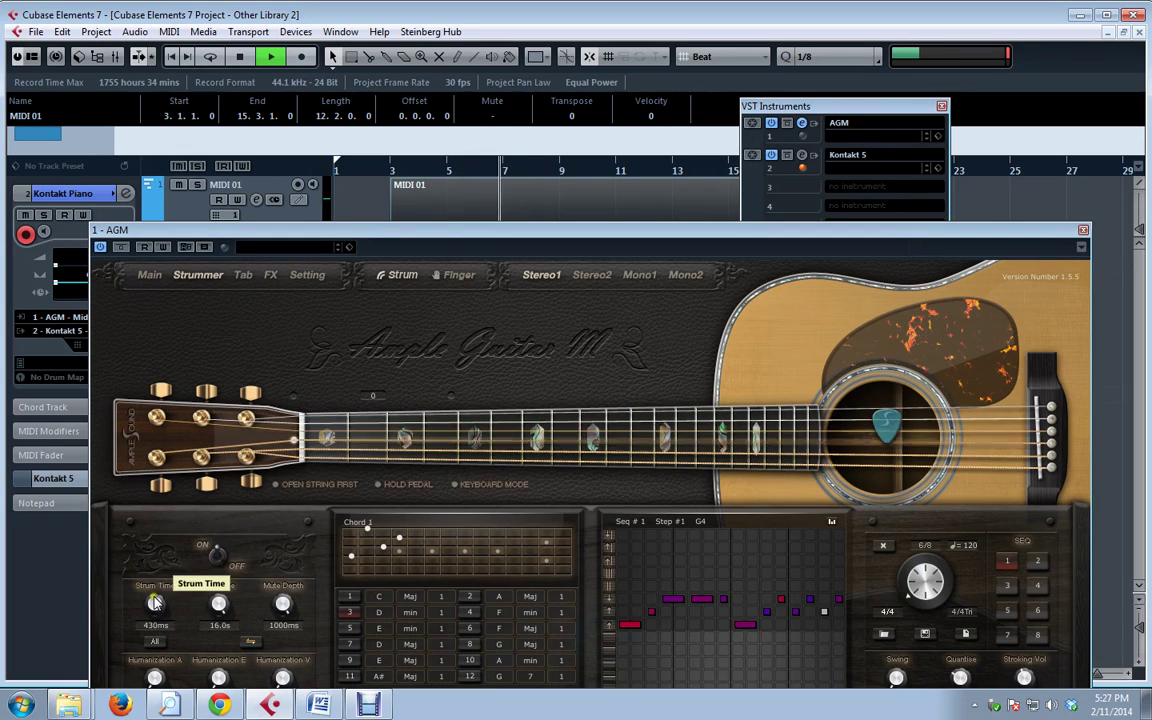
{"action": "left_click_drag", "start_coordinate": [155, 601], "coordinate": [150, 635]}
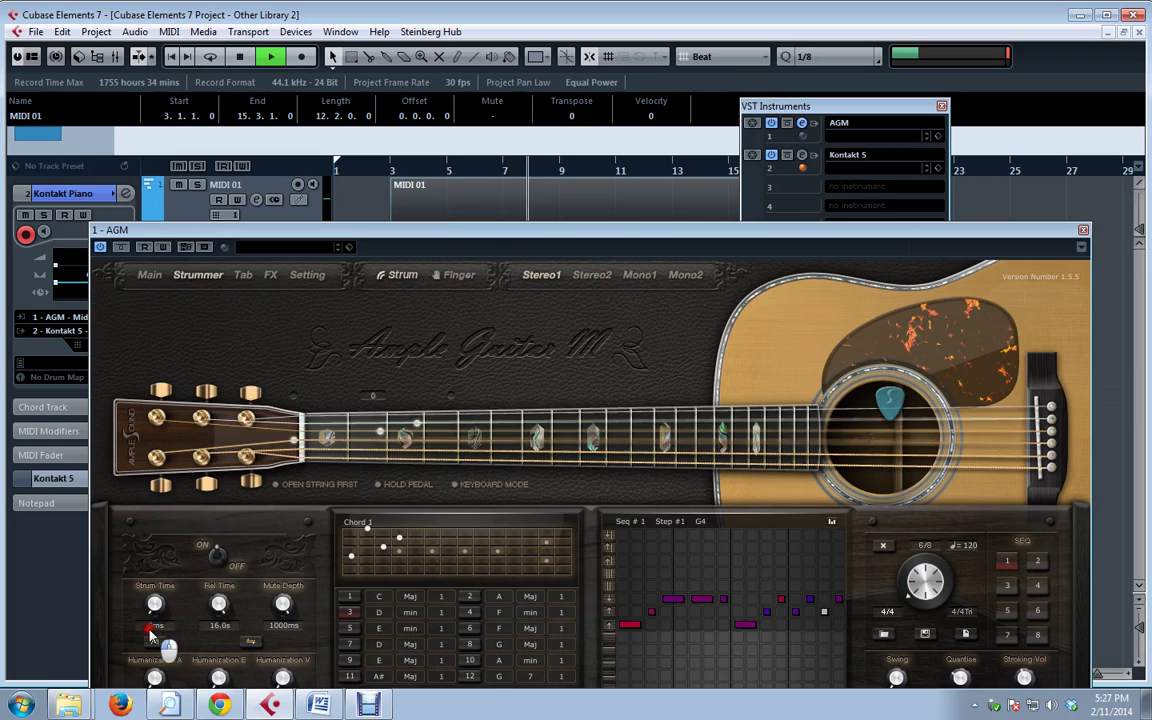
{"action": "key", "text": "space"}
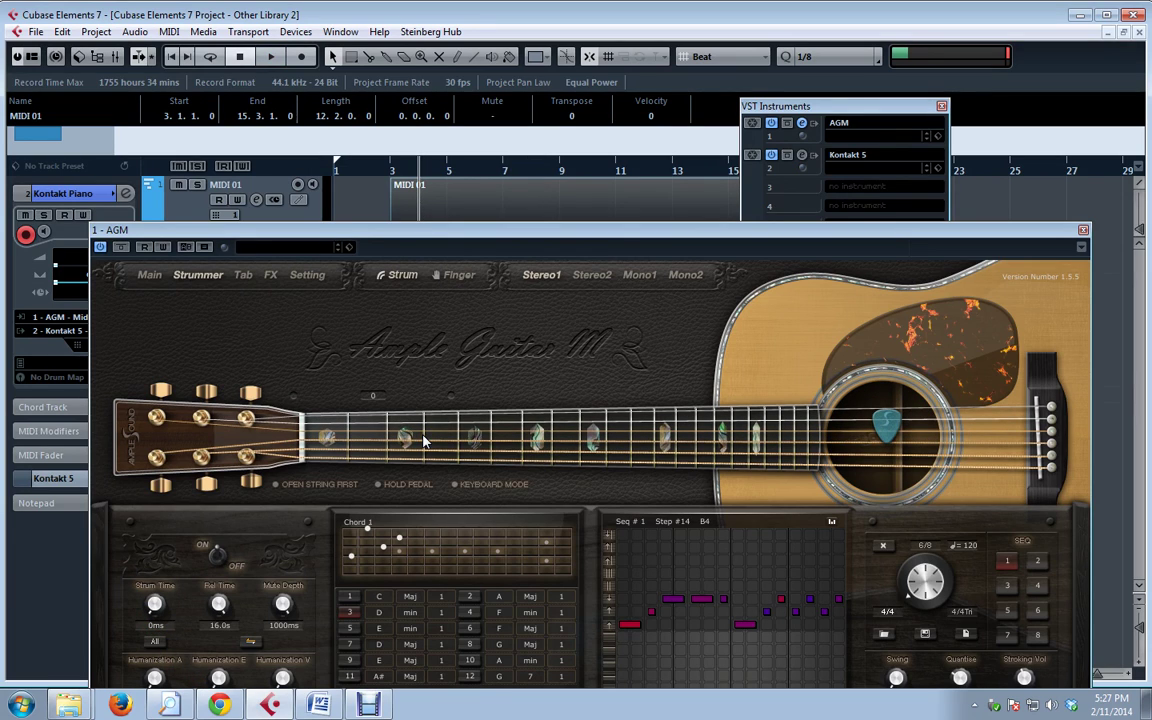
{"action": "left_click_drag", "start_coordinate": [500, 231], "coordinate": [512, 329]}
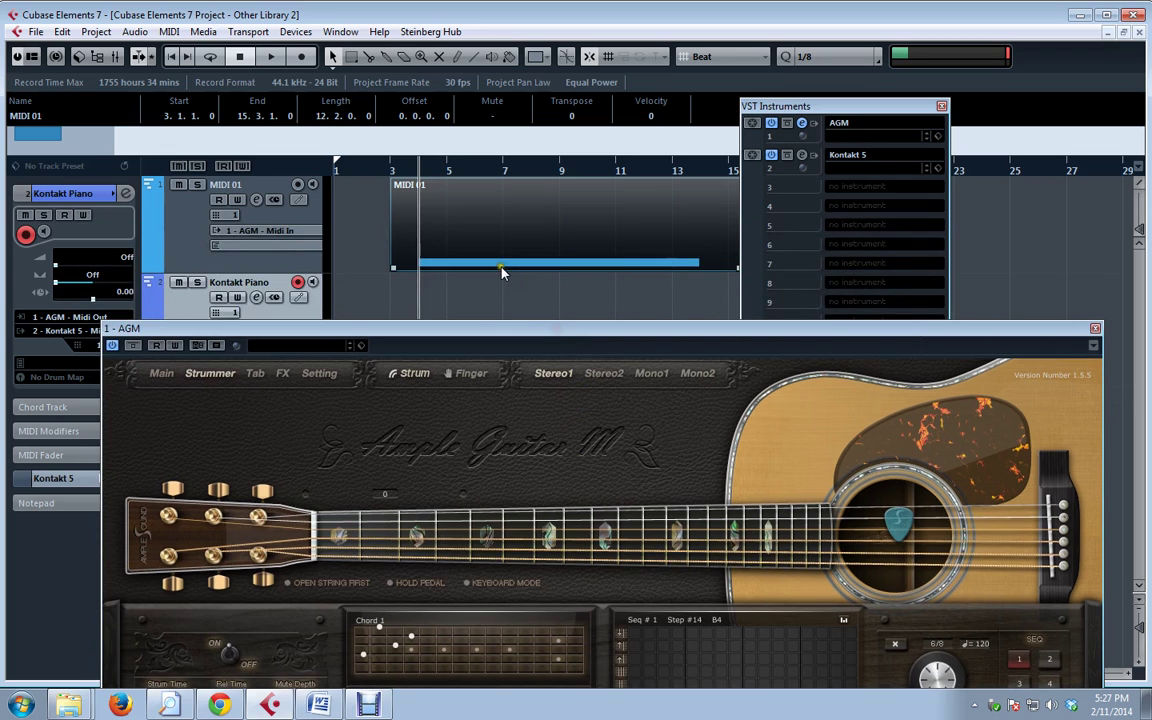
{"action": "left_click_drag", "start_coordinate": [577, 345], "coordinate": [507, 203]}
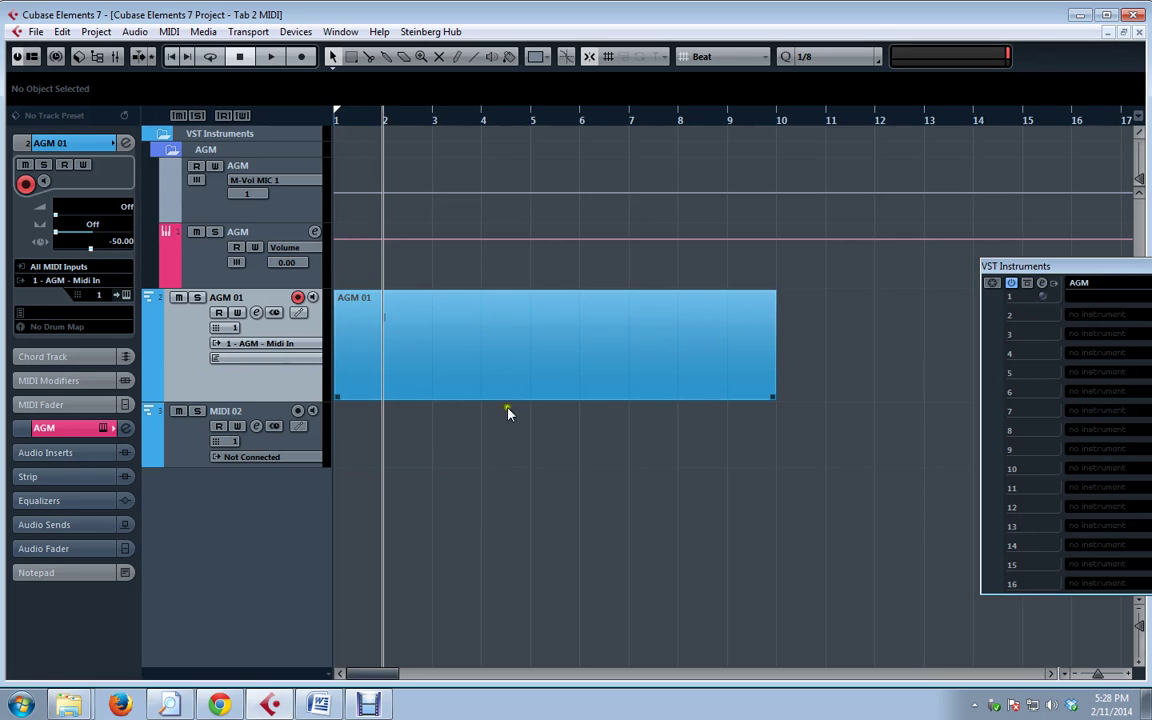
Open Ample Guitar via Edit Instrument, bring its window into view, and show the strumer-demo-1 Tab page
{"action": "left_click", "coordinate": [102, 428]}
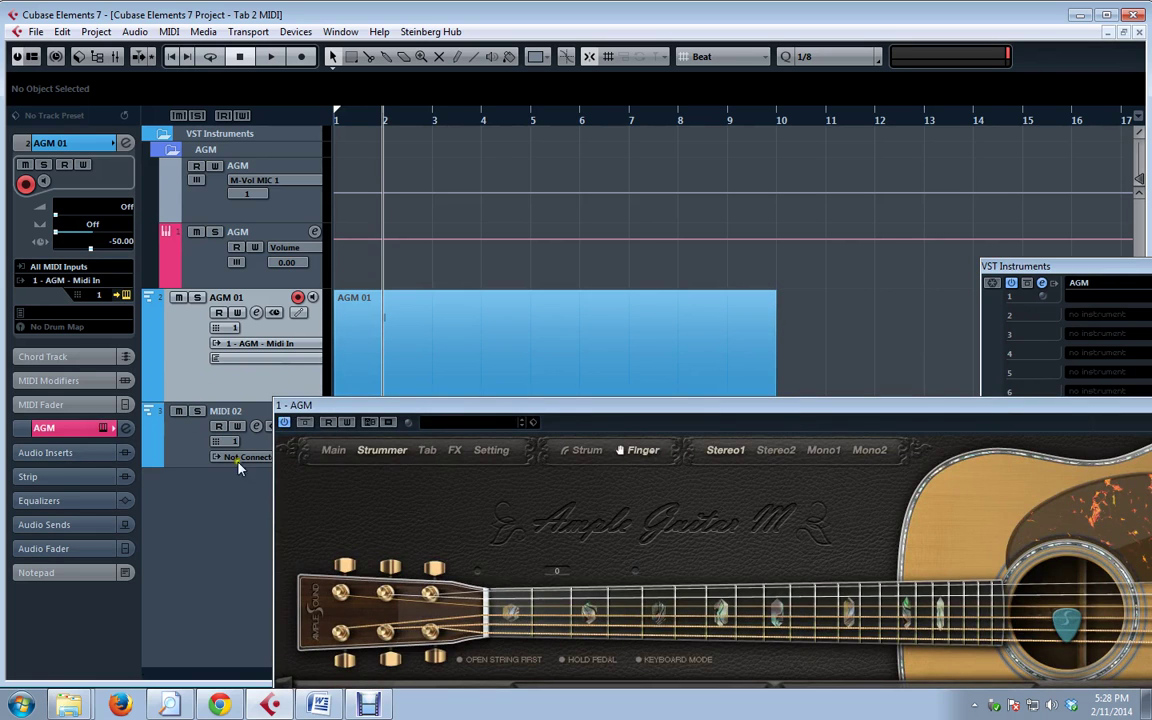
{"action": "left_click_drag", "start_coordinate": [733, 400], "coordinate": [503, 114]}
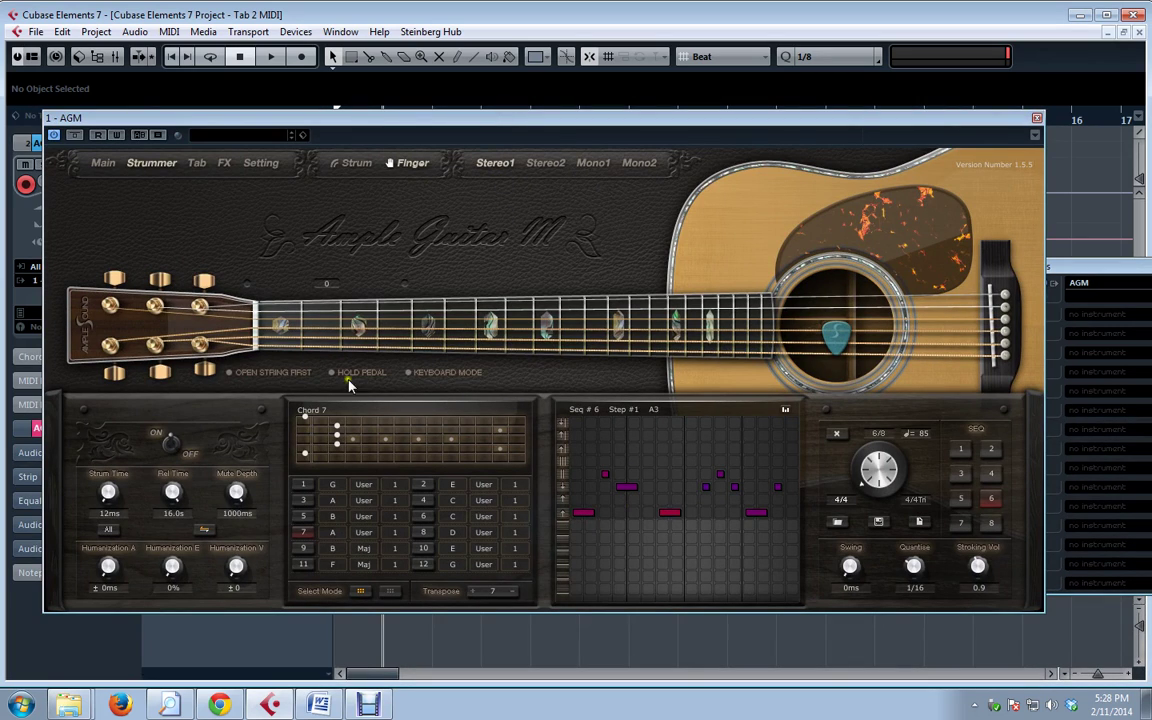
{"action": "left_click", "coordinate": [197, 163]}
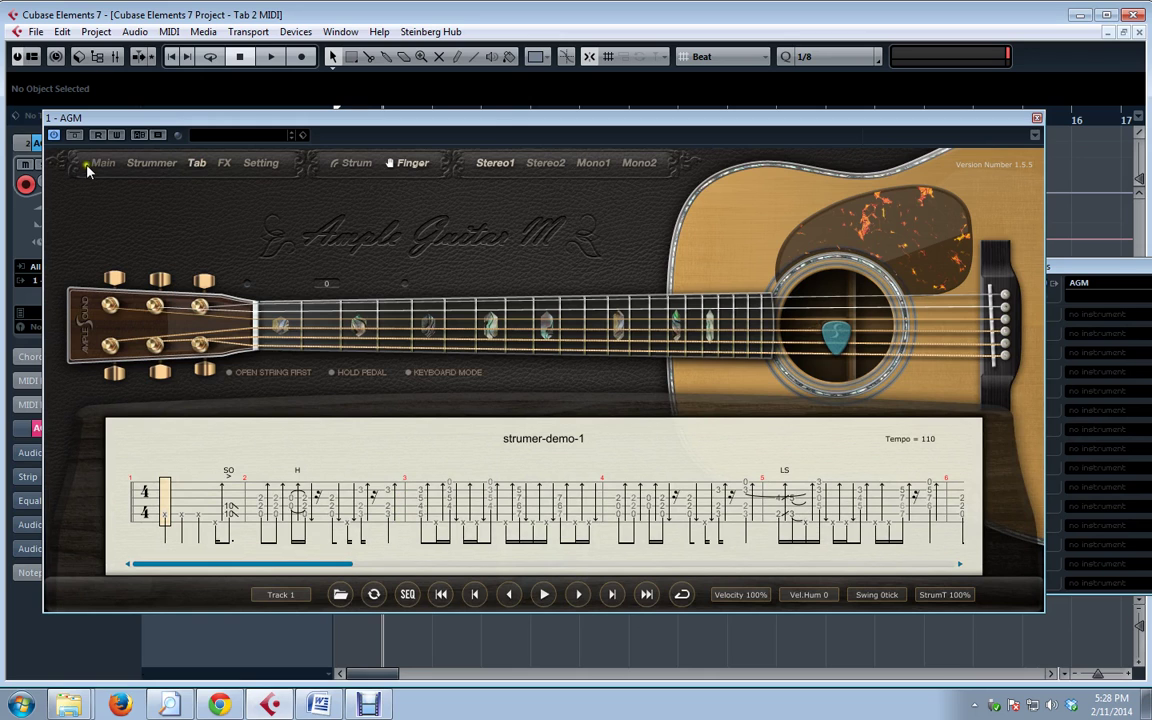
{"action": "left_click", "coordinate": [447, 252]}
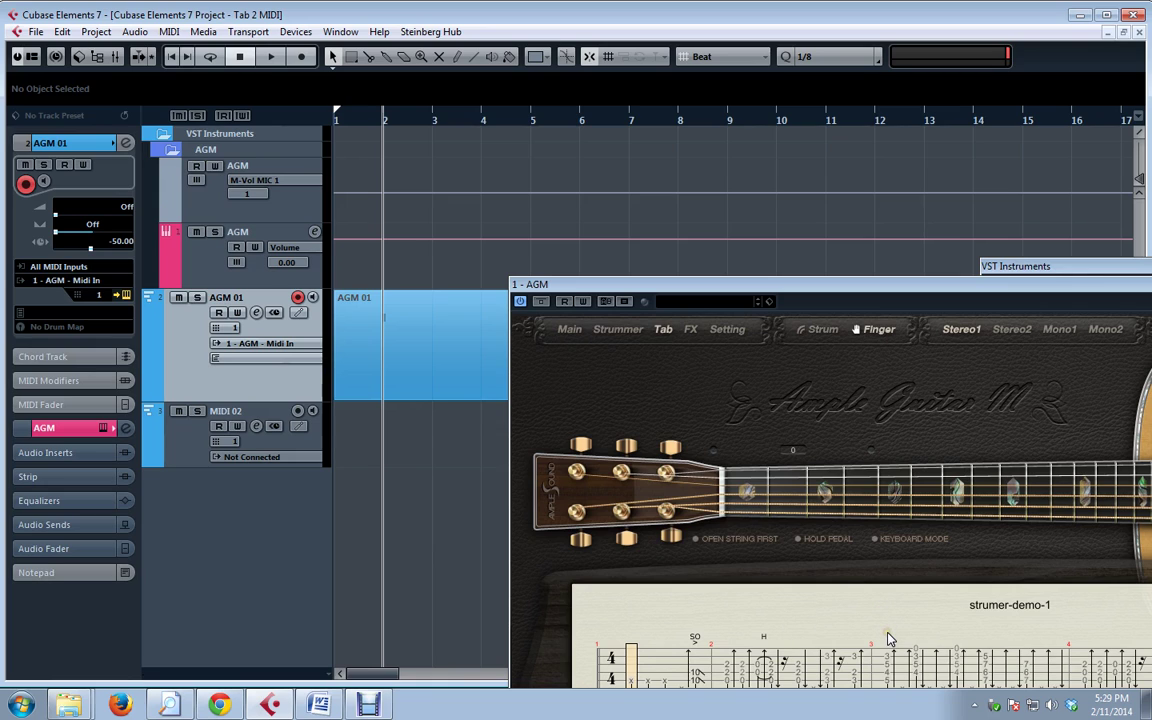
Arm MIDI 02, disarm AGM 01, and record the tab playback into a new part over bars 2–6
{"action": "left_click", "coordinate": [297, 411]}
{"action": "left_click", "coordinate": [297, 297]}
{"action": "left_click", "coordinate": [301, 57]}
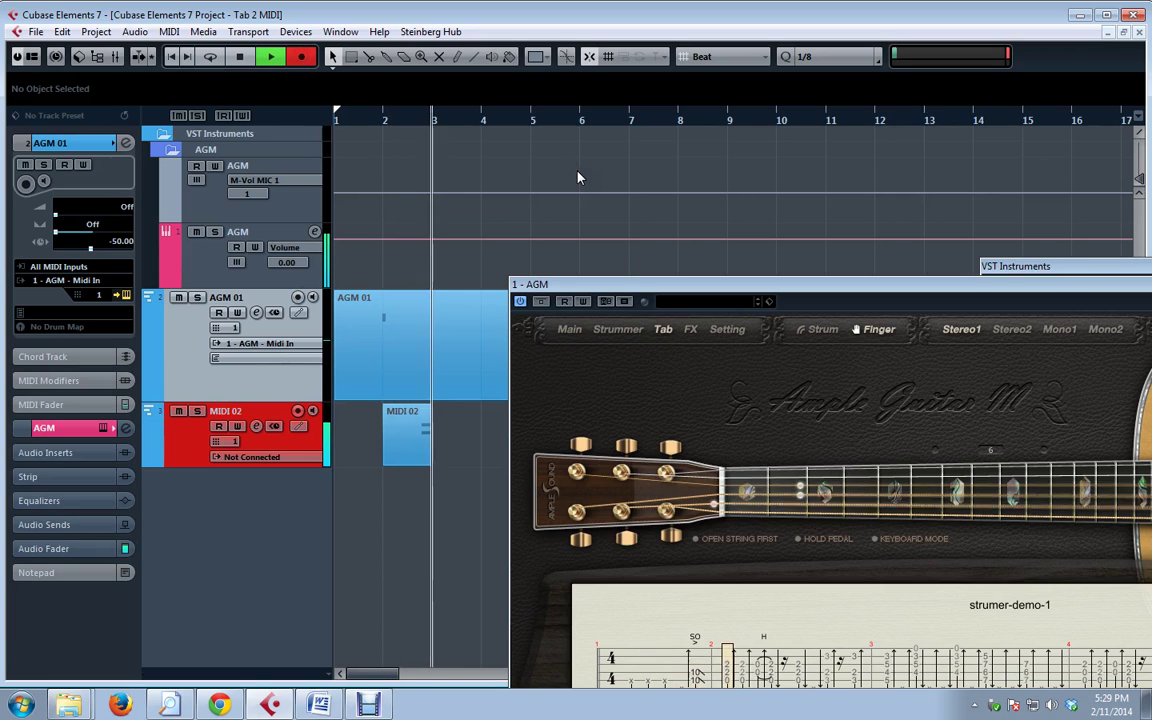
{"action": "left_click_drag", "start_coordinate": [663, 284], "coordinate": [689, 189]}
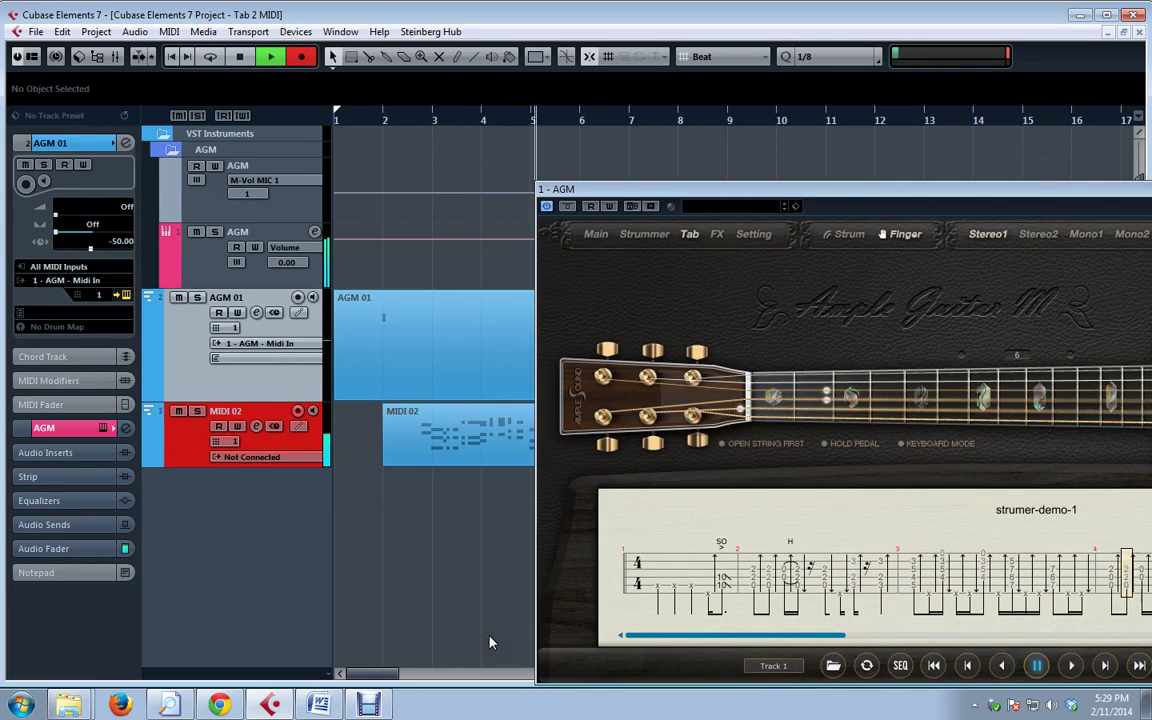
{"action": "key", "text": "space"}
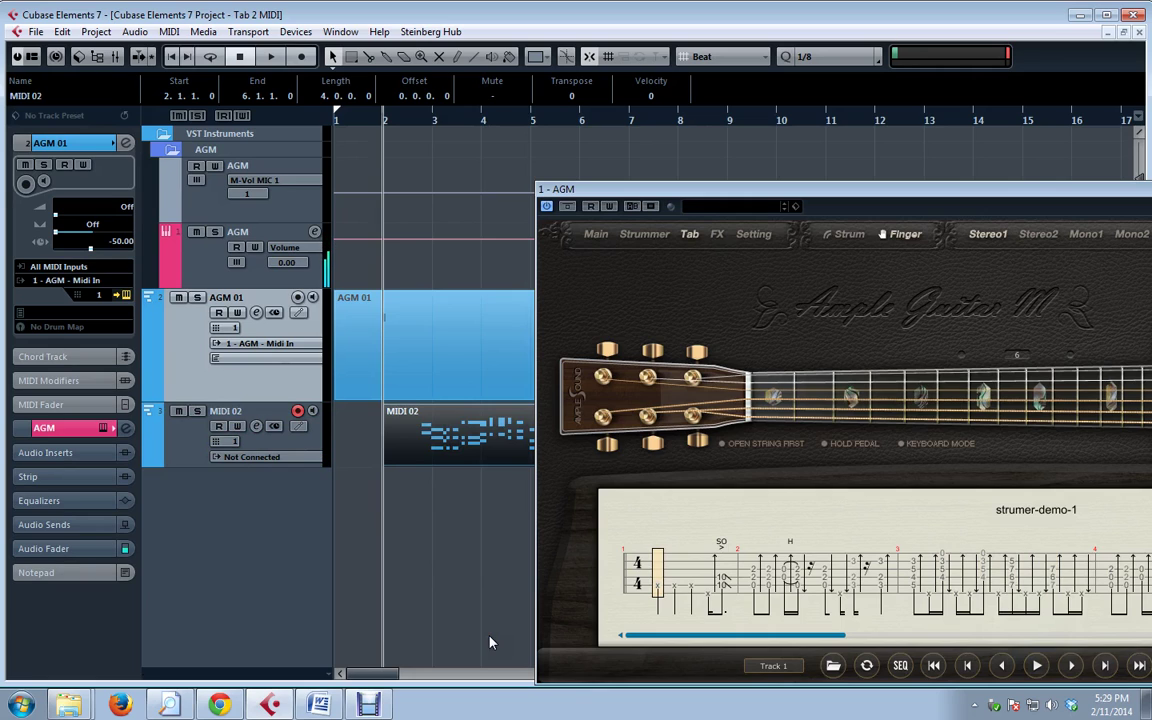
Open the recorded MIDI 02 part in the Key Editor to view its notes, then close it
{"action": "double_click", "coordinate": [423, 437]}
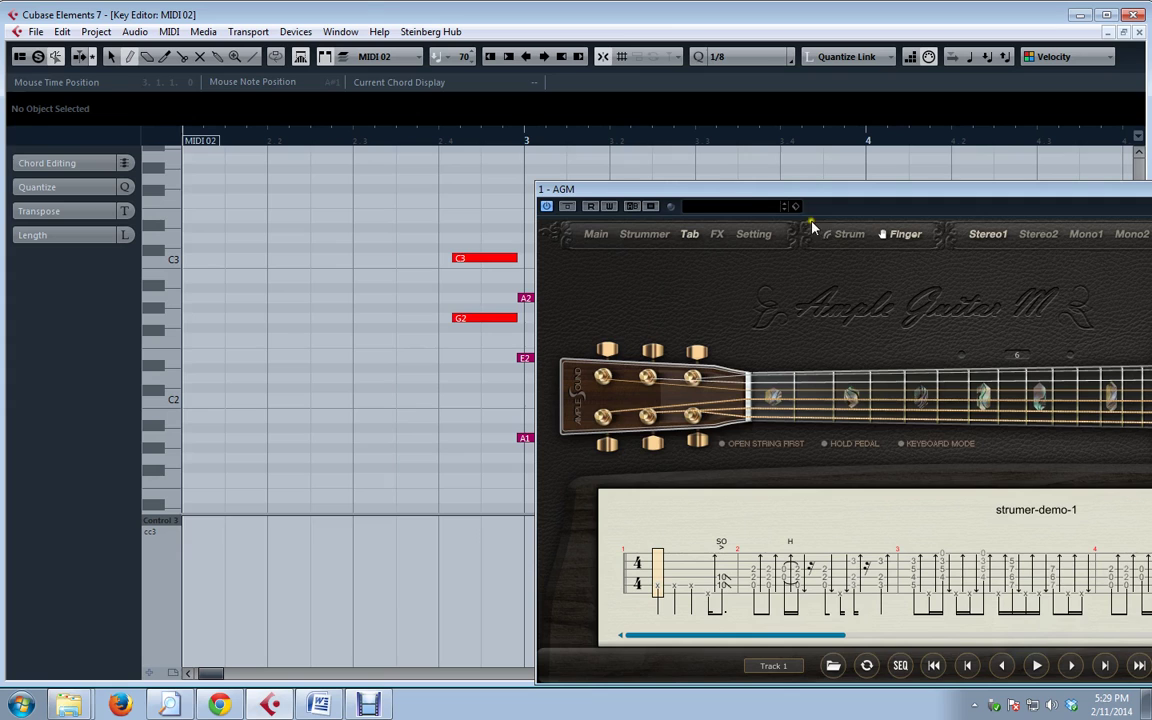
{"action": "left_click_drag", "start_coordinate": [745, 194], "coordinate": [419, 214]}
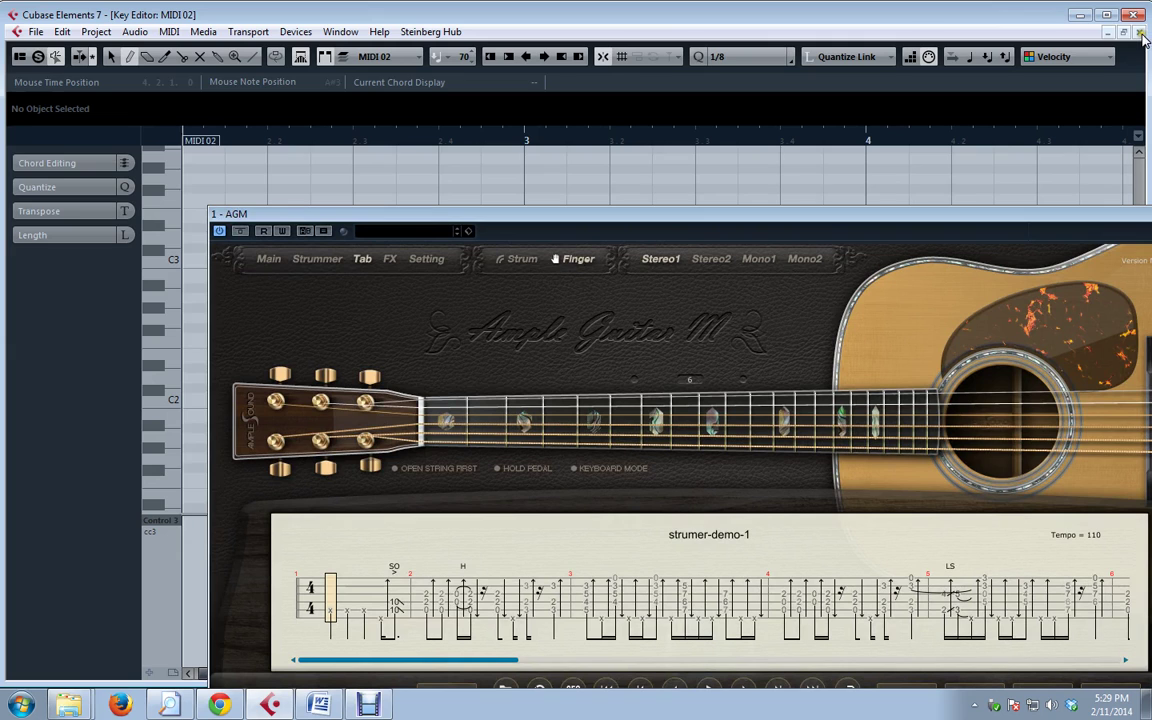
{"action": "left_click", "coordinate": [1140, 32]}
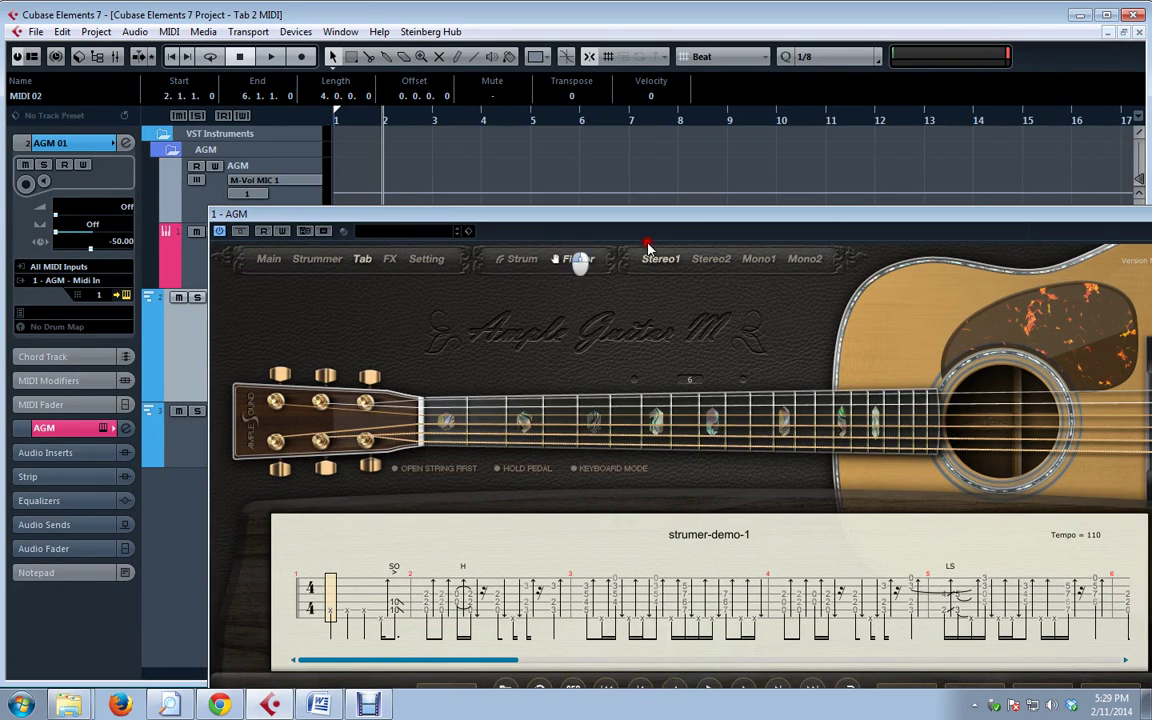
Move the guitar window down and right, then select and deselect the MIDI 02 part
{"action": "left_click_drag", "start_coordinate": [516, 214], "coordinate": [923, 254]}
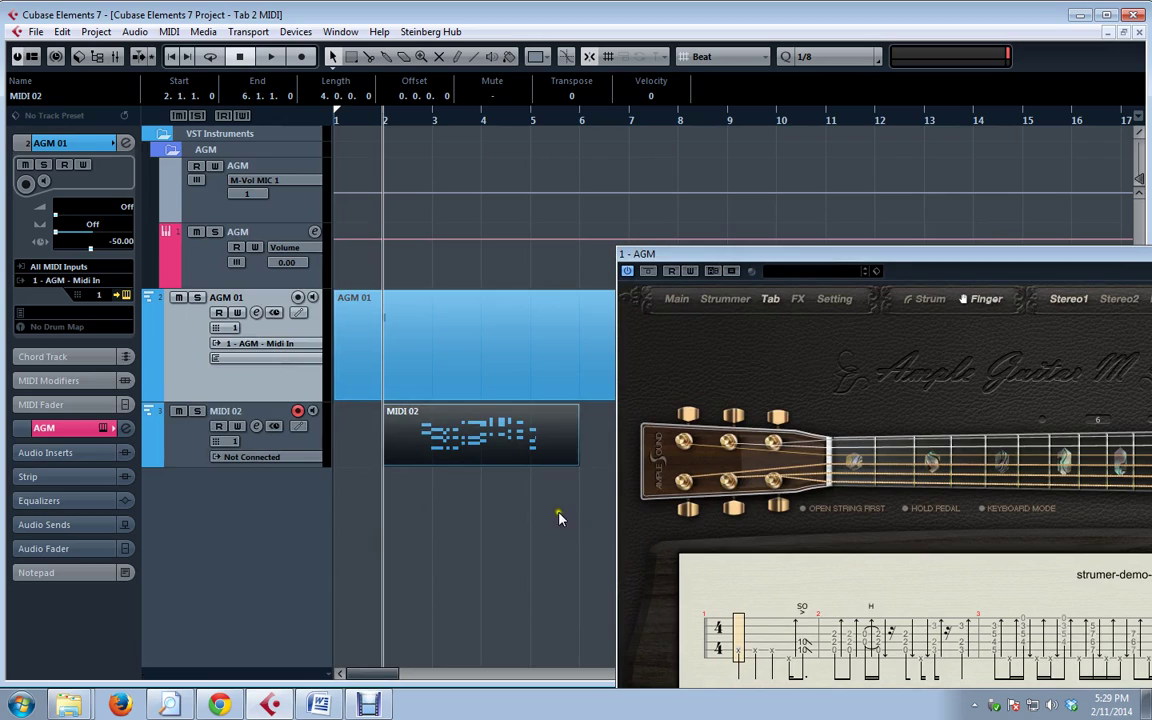
{"action": "left_click", "coordinate": [467, 449]}
{"action": "left_click", "coordinate": [517, 494]}
Show the Ample Guitar M Strummer page, switch the strummer on, and set transposition to 7
{"action": "left_click", "coordinate": [389, 98]}
{"action": "key", "text": "F11"}
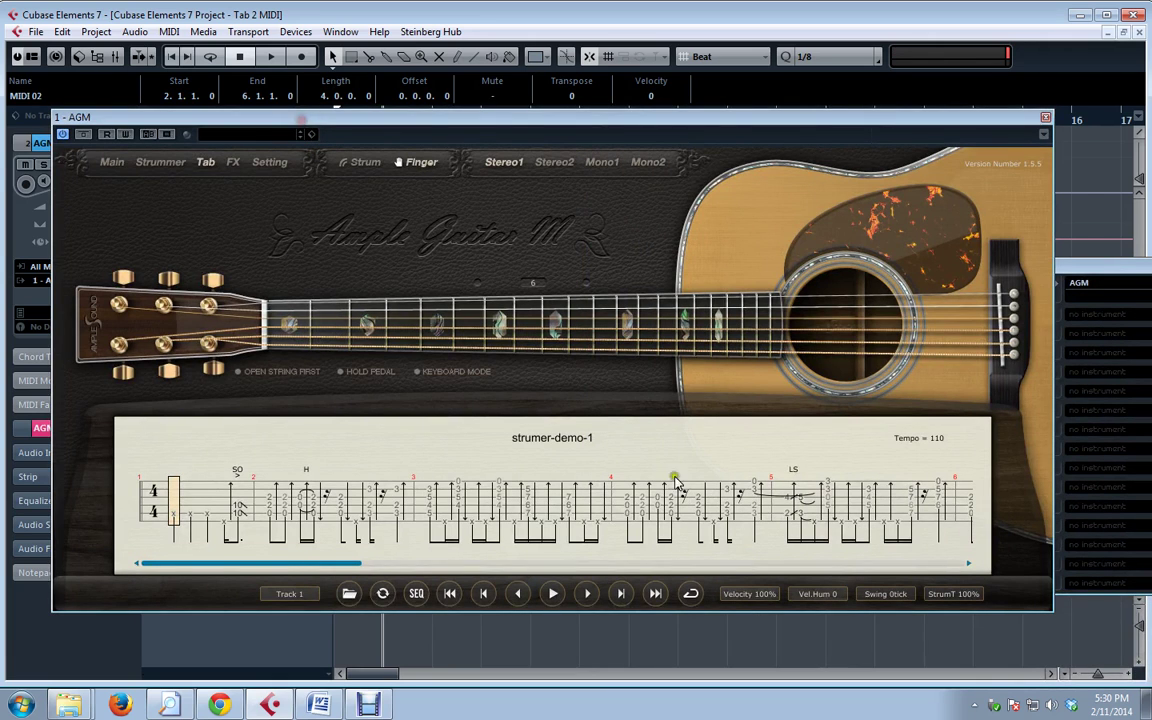
{"action": "left_click", "coordinate": [152, 158]}
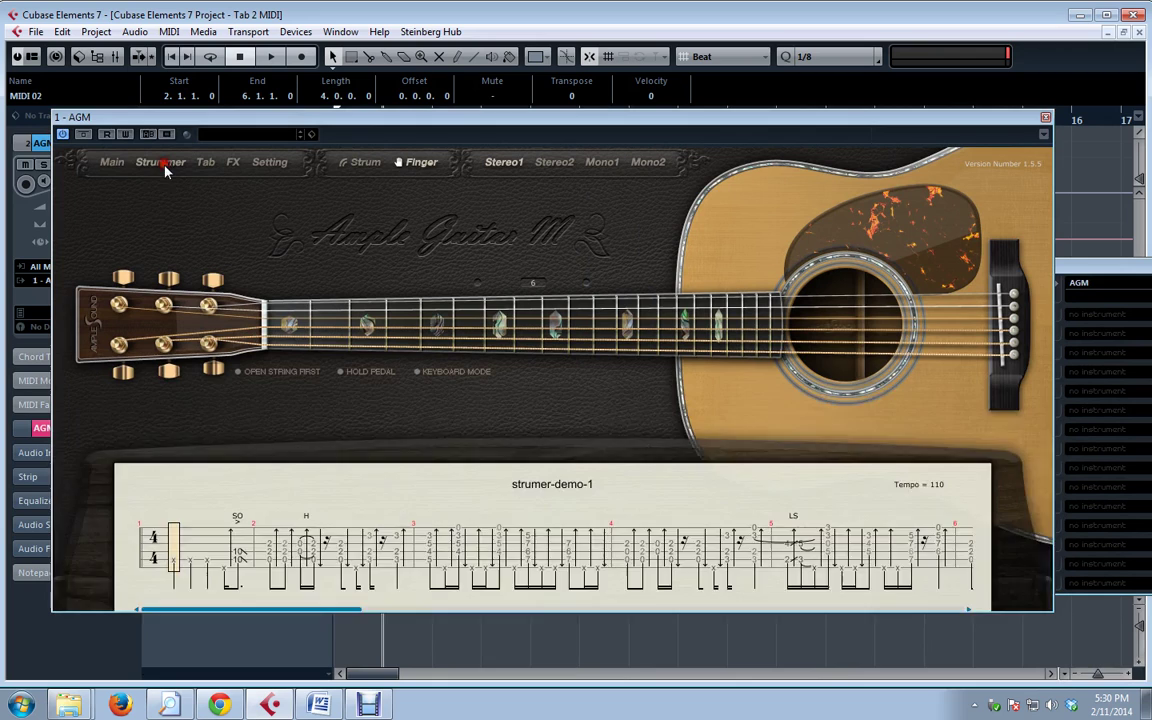
{"action": "left_click", "coordinate": [181, 445]}
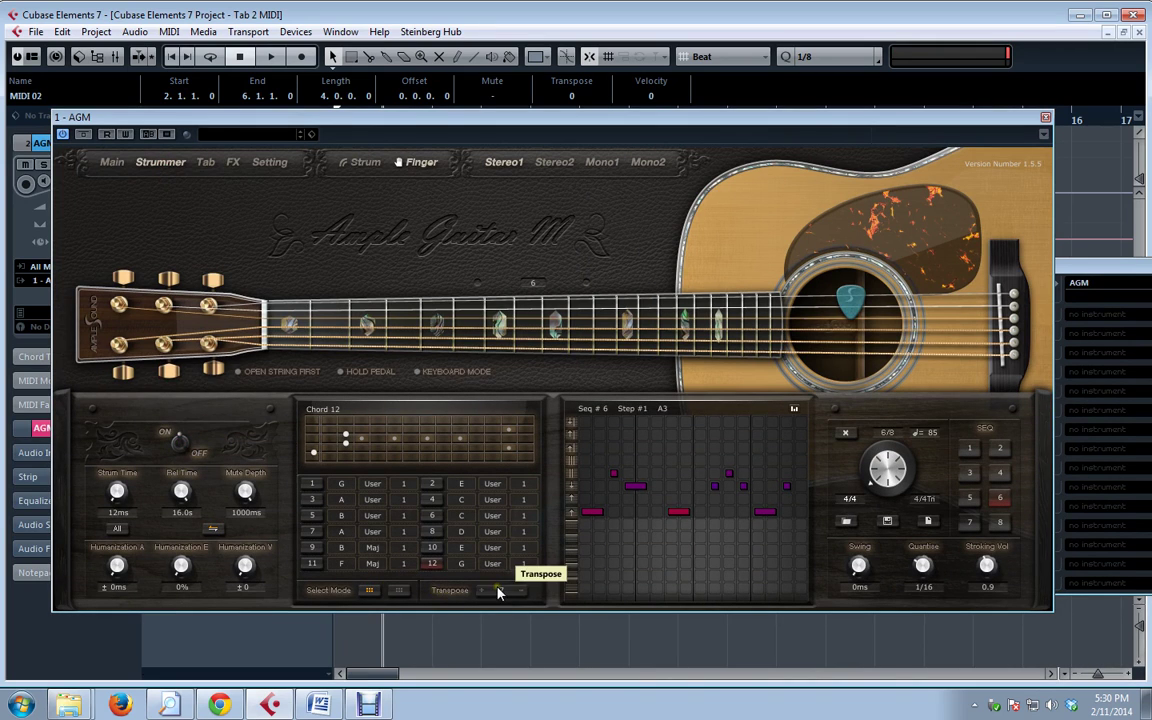
{"action": "left_click_drag", "start_coordinate": [498, 593], "coordinate": [482, 439]}
Assign MIDI controller 3 to the strummer Transpose via Learn, then close the AGM window
{"action": "right_click", "coordinate": [502, 596]}
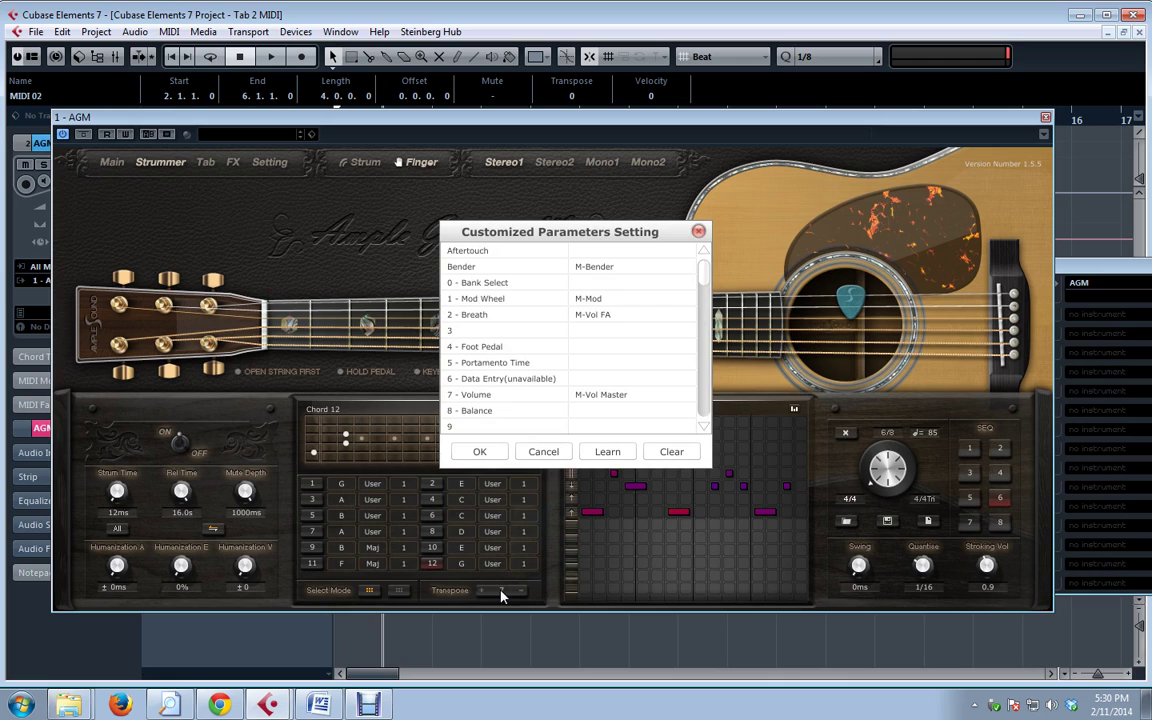
{"action": "left_click", "coordinate": [462, 331]}
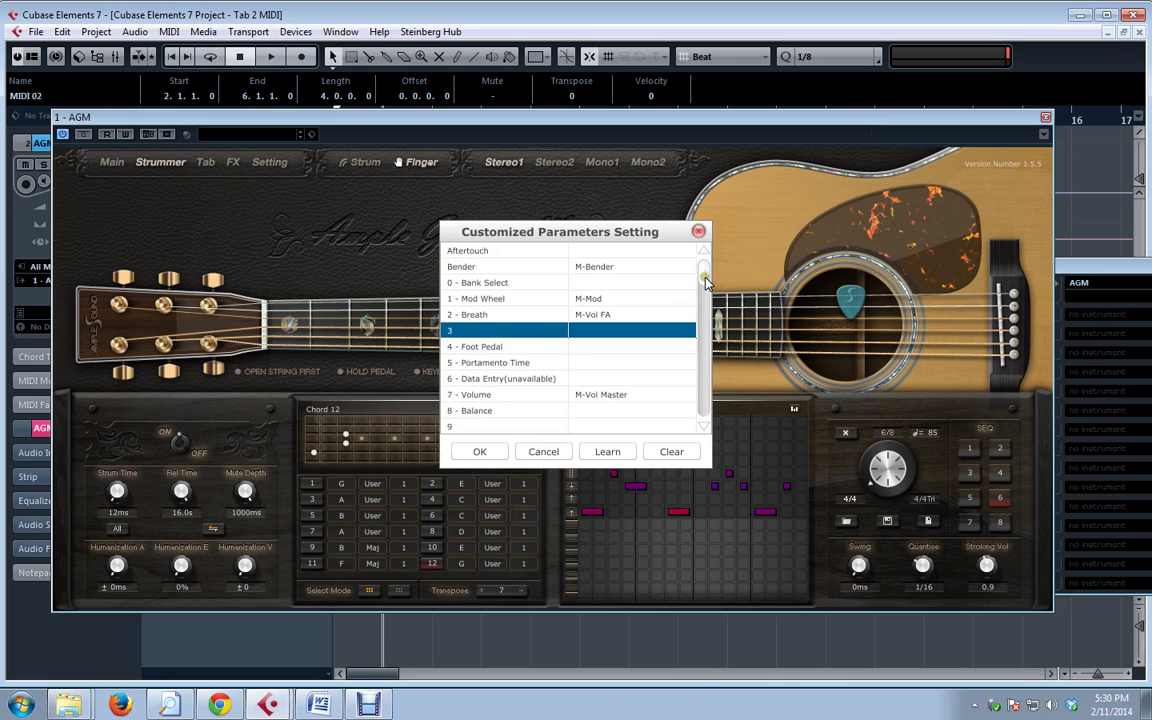
{"action": "mouse_move", "coordinate": [705, 280]}
{"action": "left_mouse_down"}
{"action": "mouse_move", "coordinate": [709, 299]}
{"action": "mouse_move", "coordinate": [706, 265]}
{"action": "left_mouse_up"}
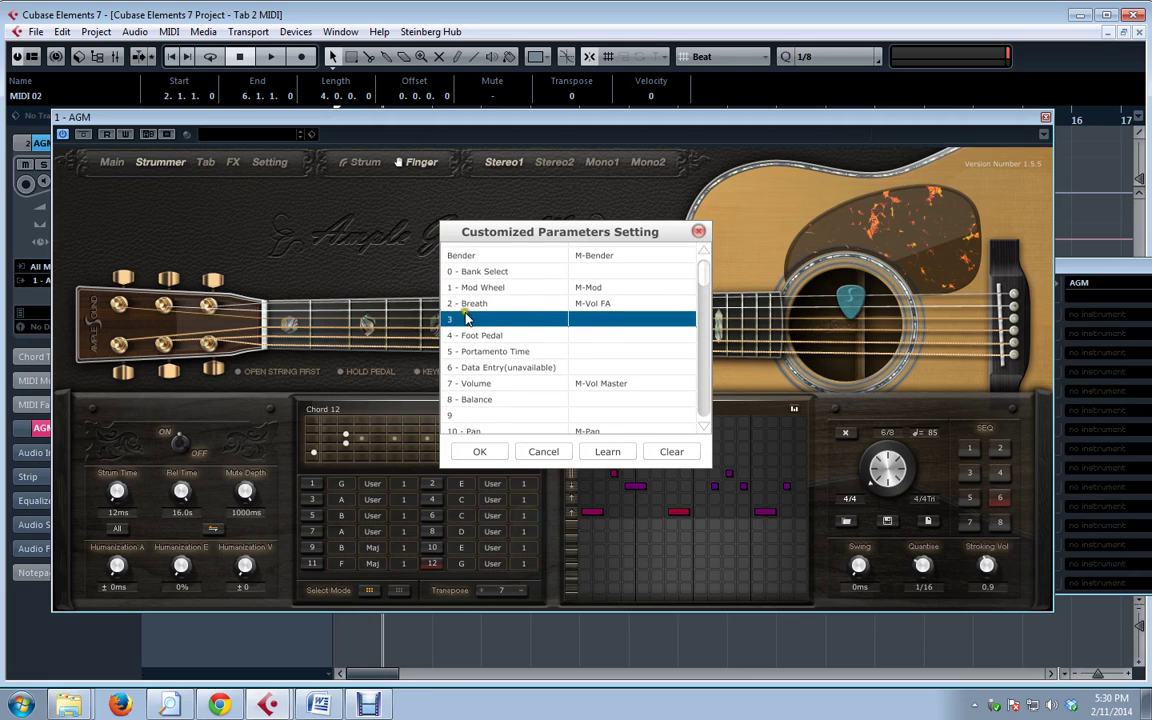
{"action": "left_click", "coordinate": [607, 452]}
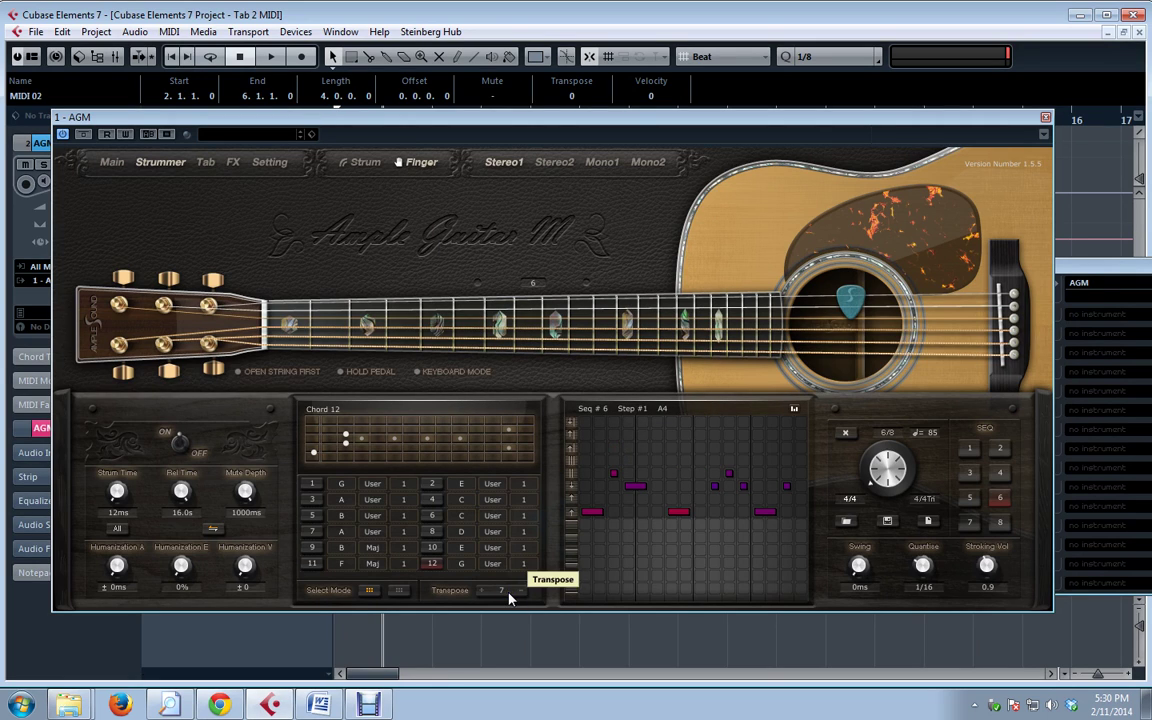
{"action": "left_click", "coordinate": [1047, 119]}
Open MIDI 02 in the Key Editor, set the lane to Control 3, and draw stepped CC3 values
{"action": "double_click", "coordinate": [478, 453]}
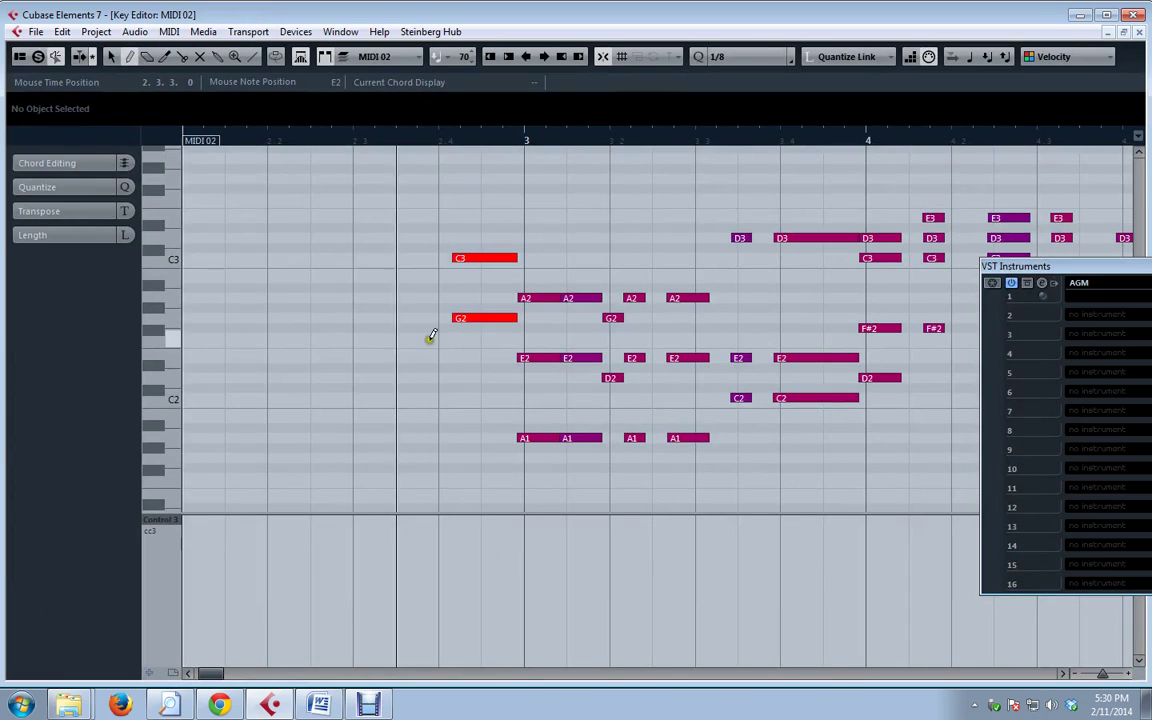
{"action": "left_click", "coordinate": [160, 519]}
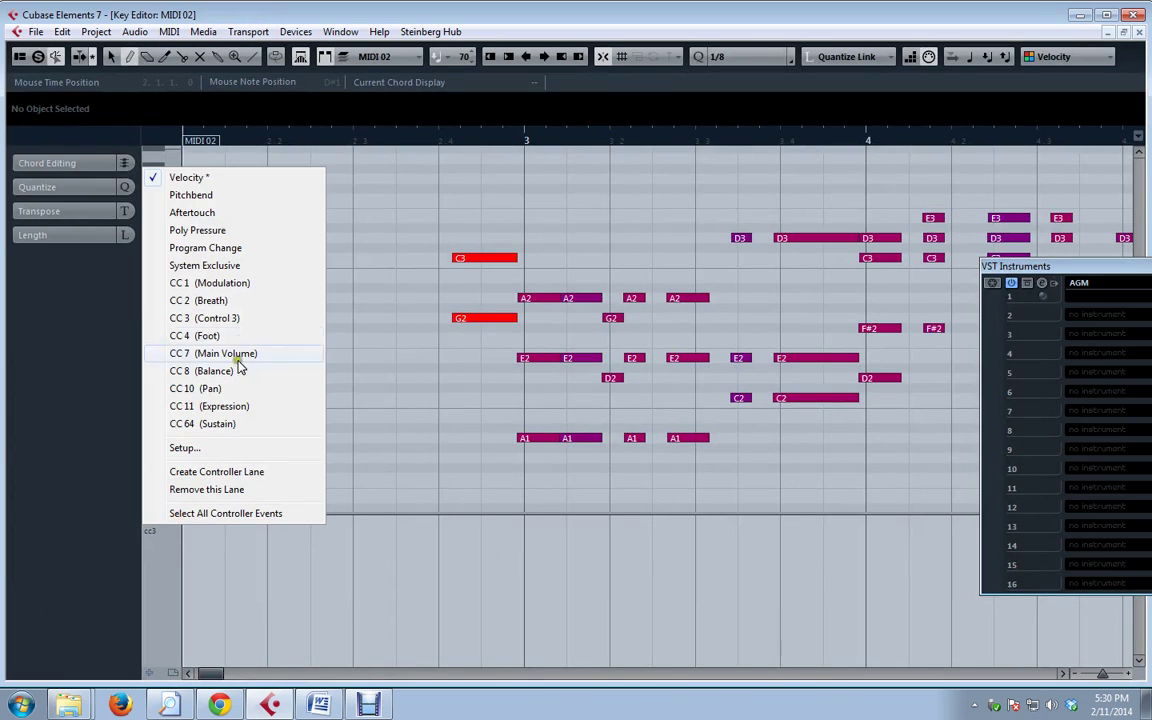
{"action": "left_click", "coordinate": [238, 318]}
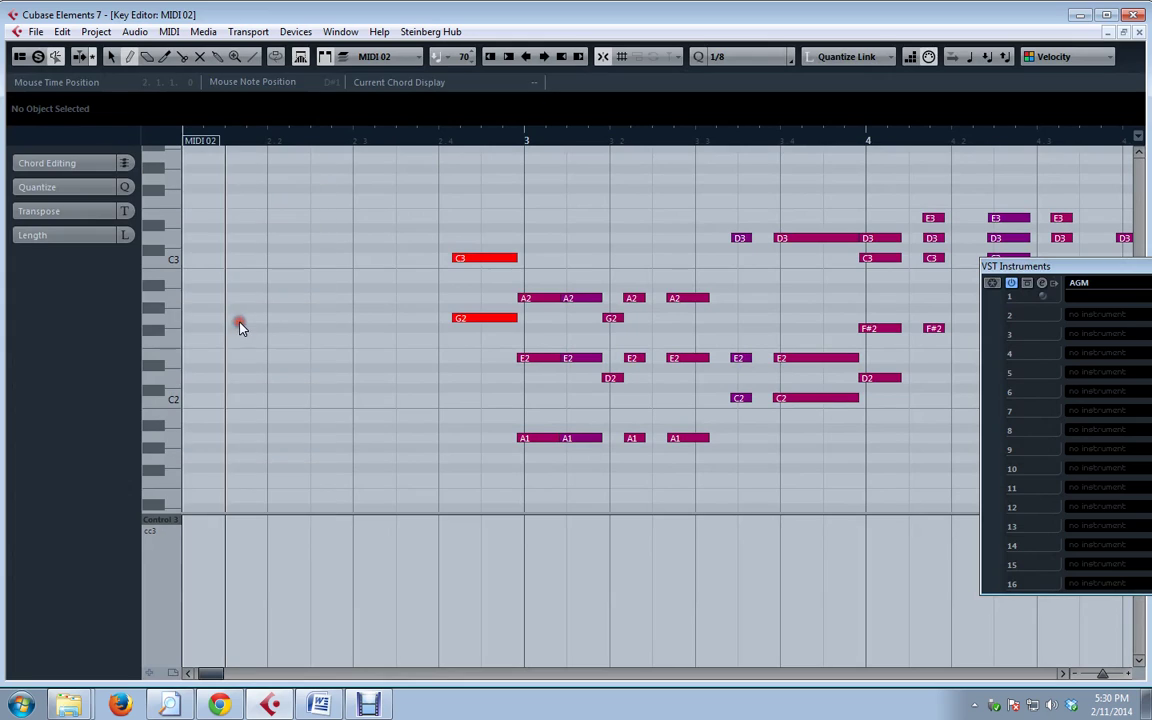
{"action": "left_click", "coordinate": [131, 57]}
{"action": "mouse_move", "coordinate": [229, 650]}
{"action": "left_mouse_down"}
{"action": "mouse_move", "coordinate": [233, 605]}
{"action": "mouse_move", "coordinate": [238, 629]}
{"action": "mouse_move", "coordinate": [284, 634]}
{"action": "mouse_move", "coordinate": [291, 655]}
{"action": "mouse_move", "coordinate": [361, 659]}
{"action": "mouse_move", "coordinate": [374, 624]}
{"action": "mouse_move", "coordinate": [405, 626]}
{"action": "mouse_move", "coordinate": [425, 647]}
{"action": "mouse_move", "coordinate": [522, 650]}
{"action": "left_mouse_up"}
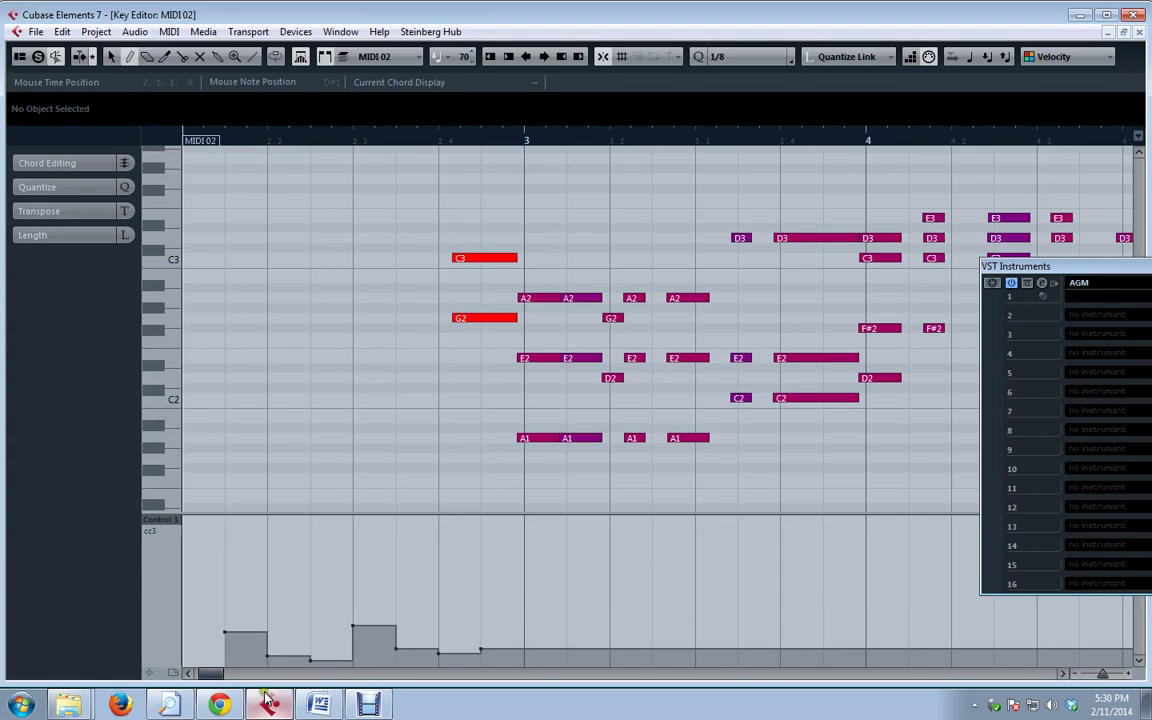
{"action": "left_click", "coordinate": [319, 704]}
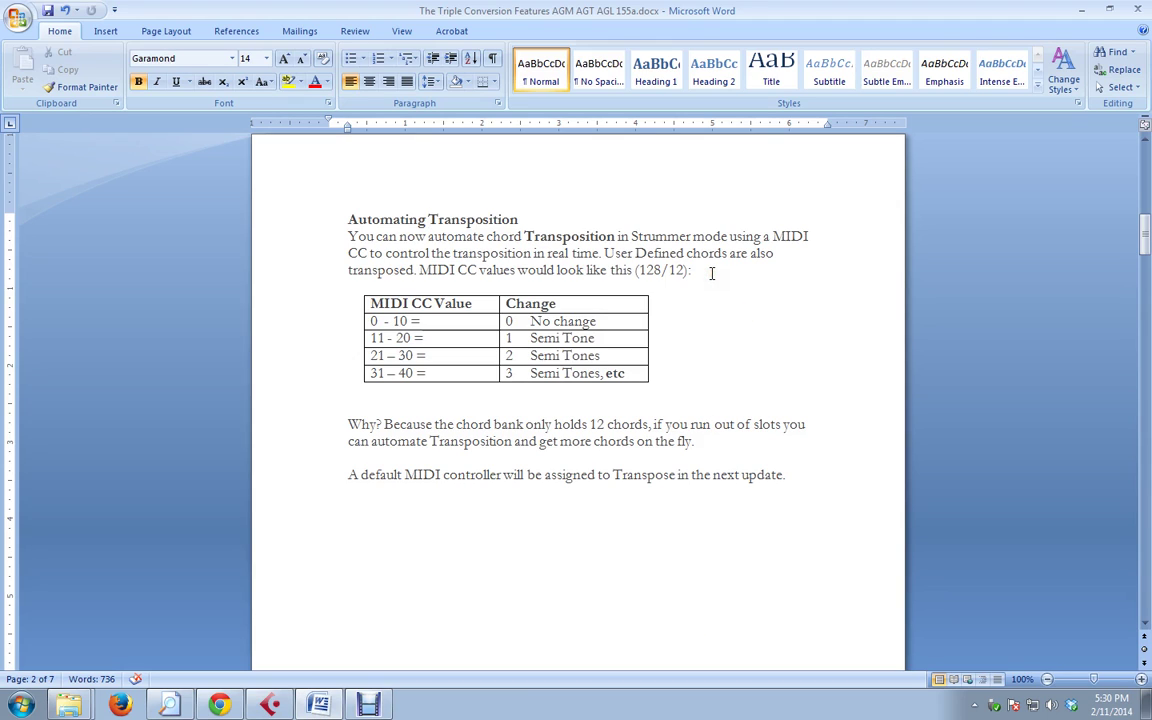
{"action": "left_click_drag", "start_coordinate": [637, 270], "coordinate": [668, 271]}
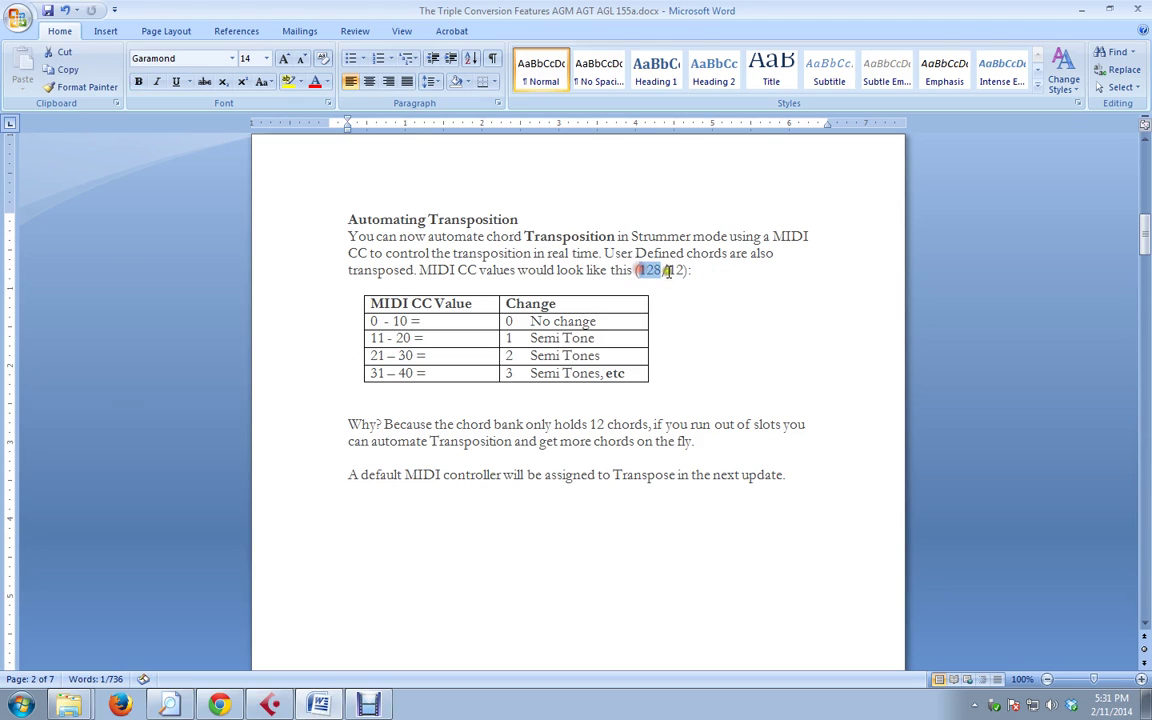
{"action": "double_click", "coordinate": [676, 270]}
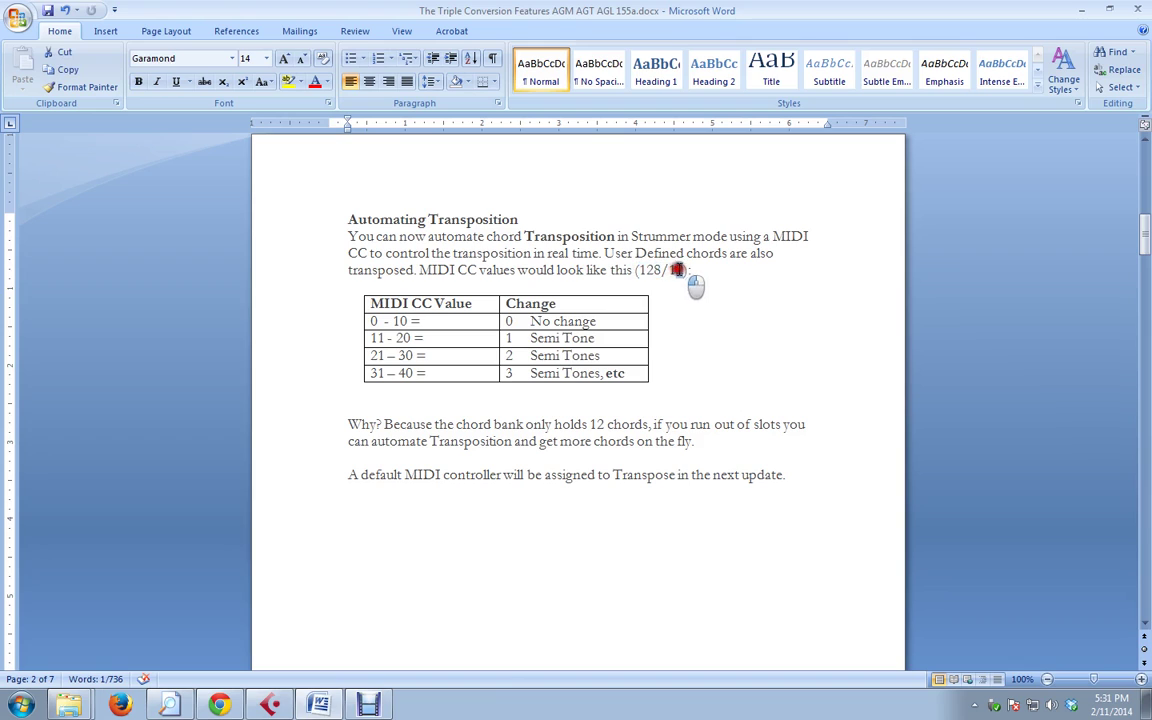
{"action": "left_click", "coordinate": [410, 321]}
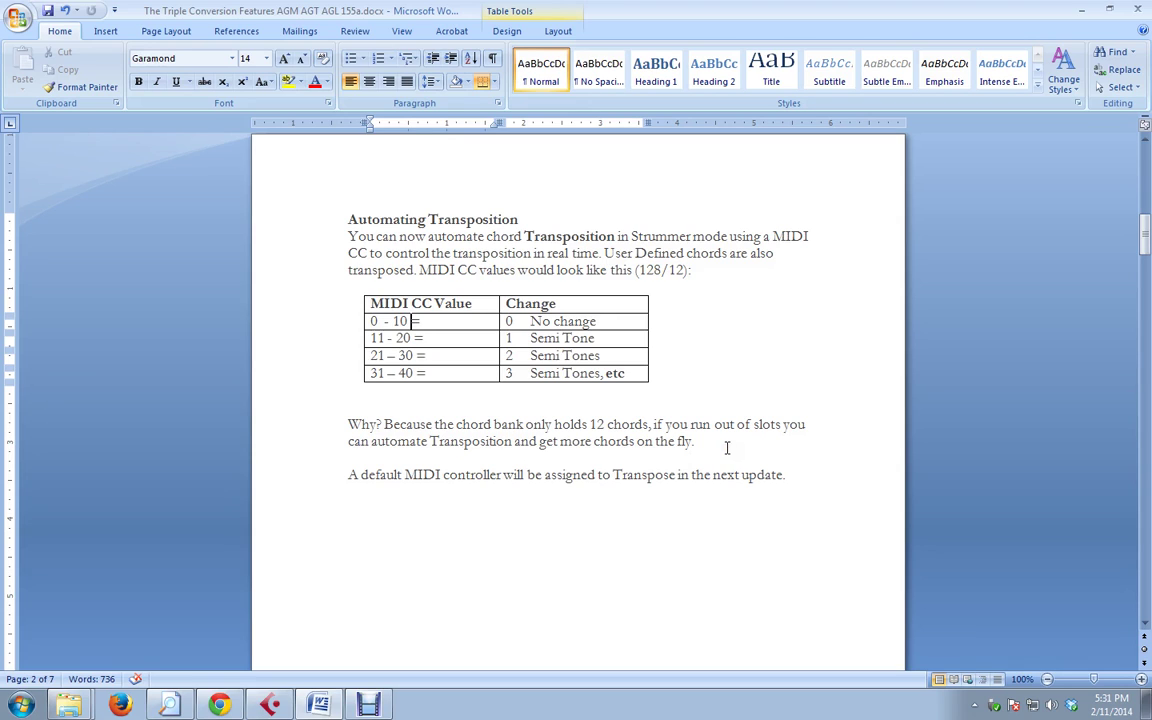
{"action": "left_click", "coordinate": [272, 704]}
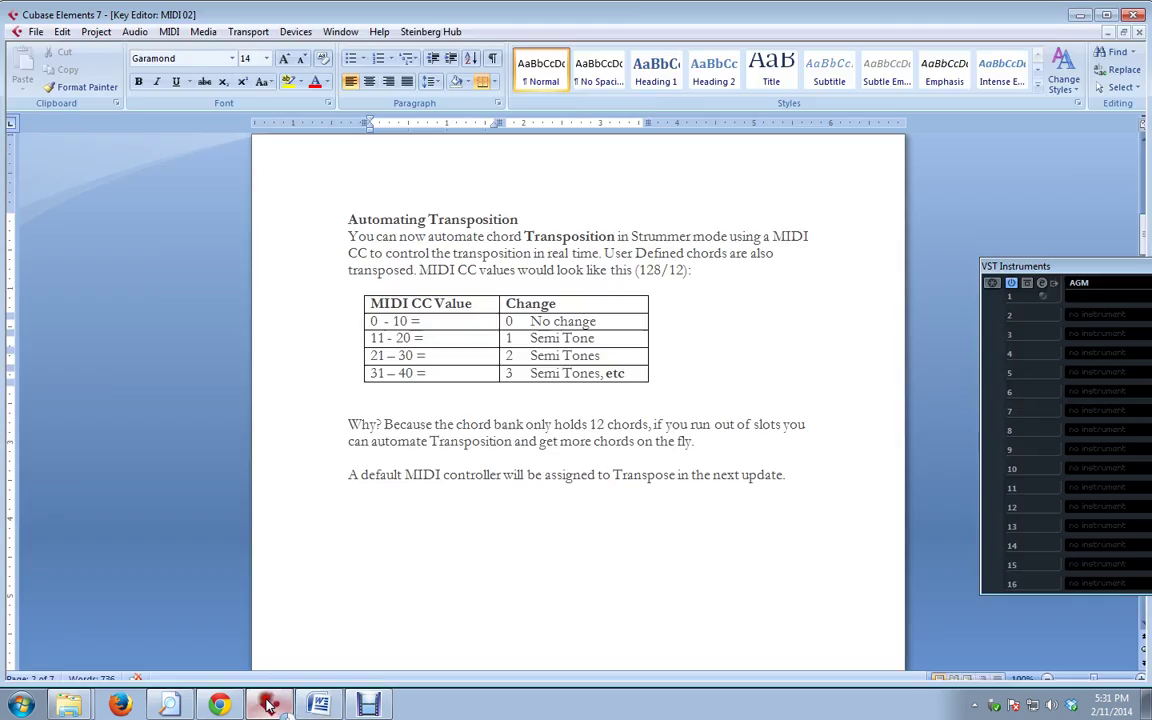
In the Key Editor, raise one CC3 step and set the step just before bar 3 to 38
{"action": "left_click", "coordinate": [318, 704]}
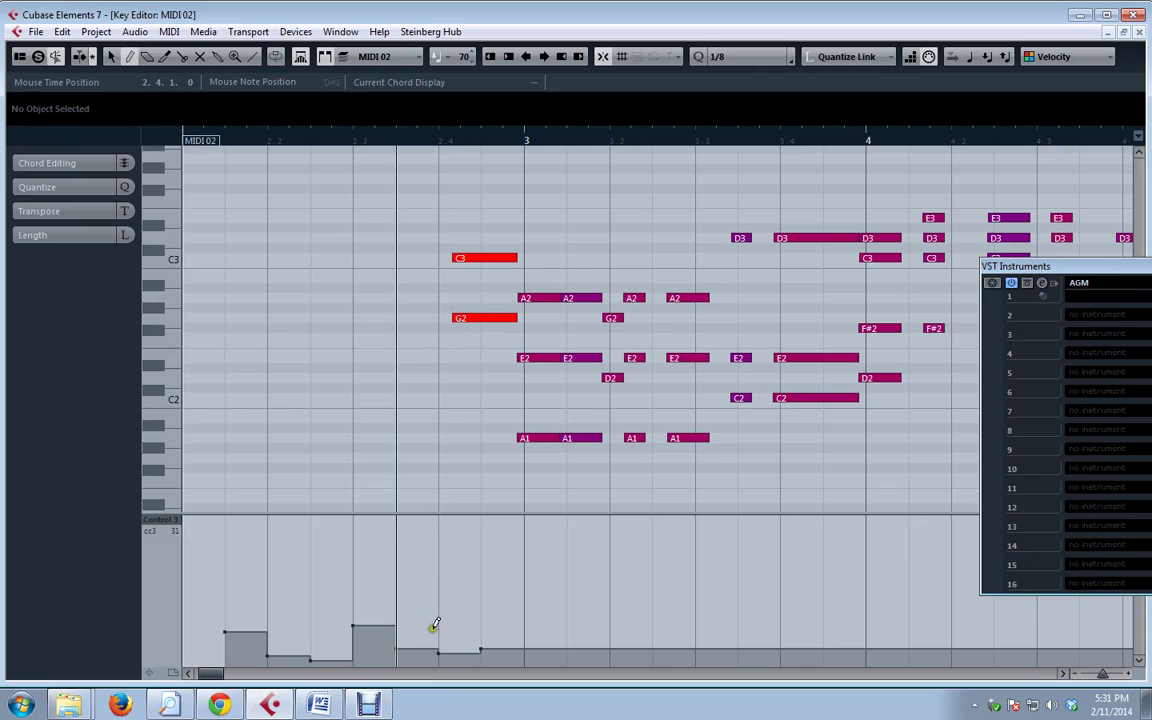
{"action": "left_click", "coordinate": [433, 646]}
{"action": "left_click_drag", "start_coordinate": [433, 646], "coordinate": [432, 618]}
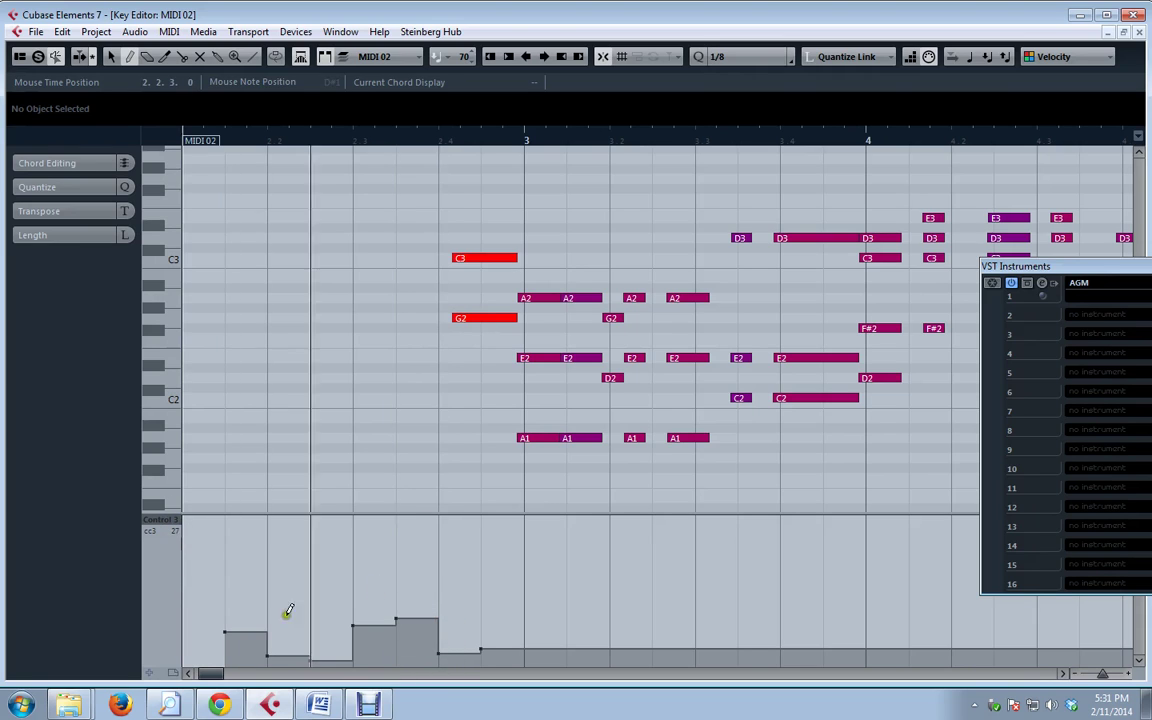
{"action": "left_click", "coordinate": [440, 609]}
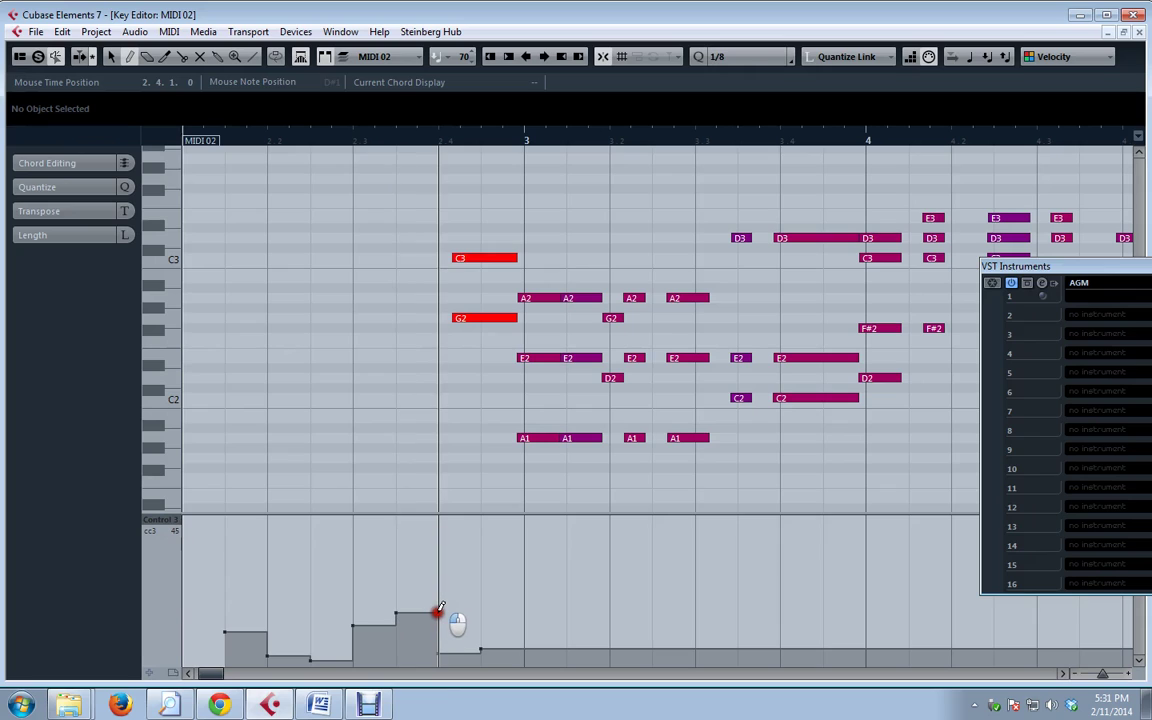
{"action": "left_click_drag", "start_coordinate": [440, 609], "coordinate": [437, 616]}
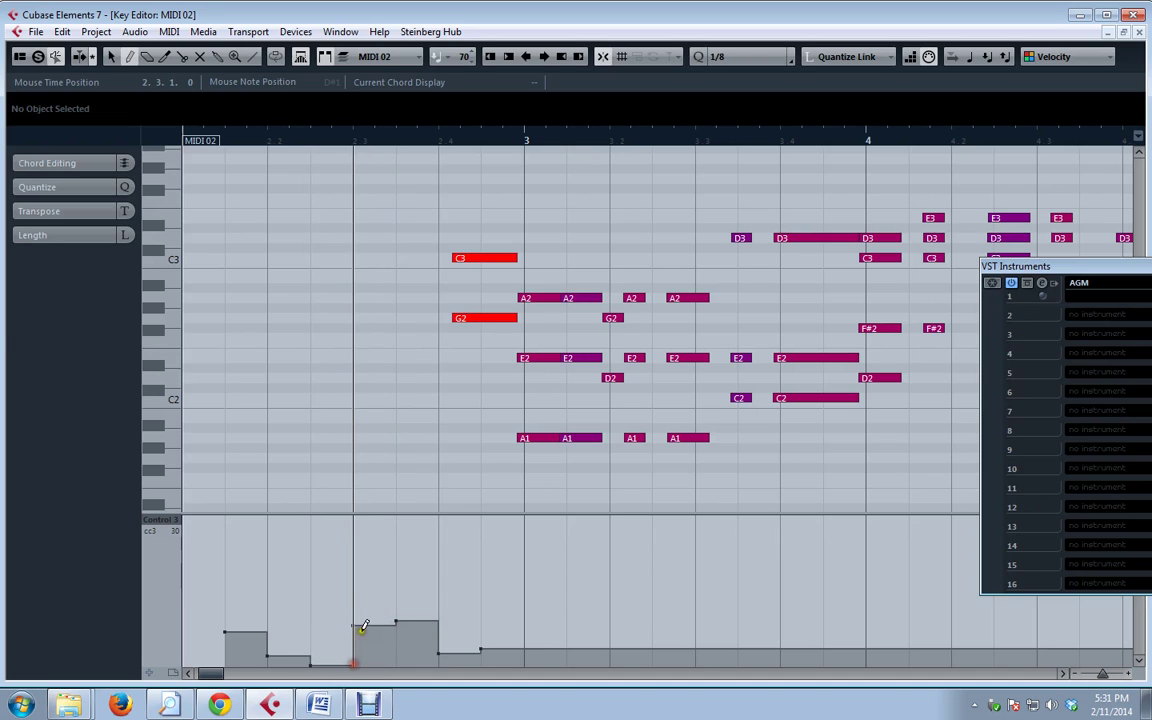
Drop four CC3 steps, including the one near bar 3, to minimum, then draw a new step after bar 3
{"action": "left_click_drag", "start_coordinate": [354, 622], "coordinate": [352, 688]}
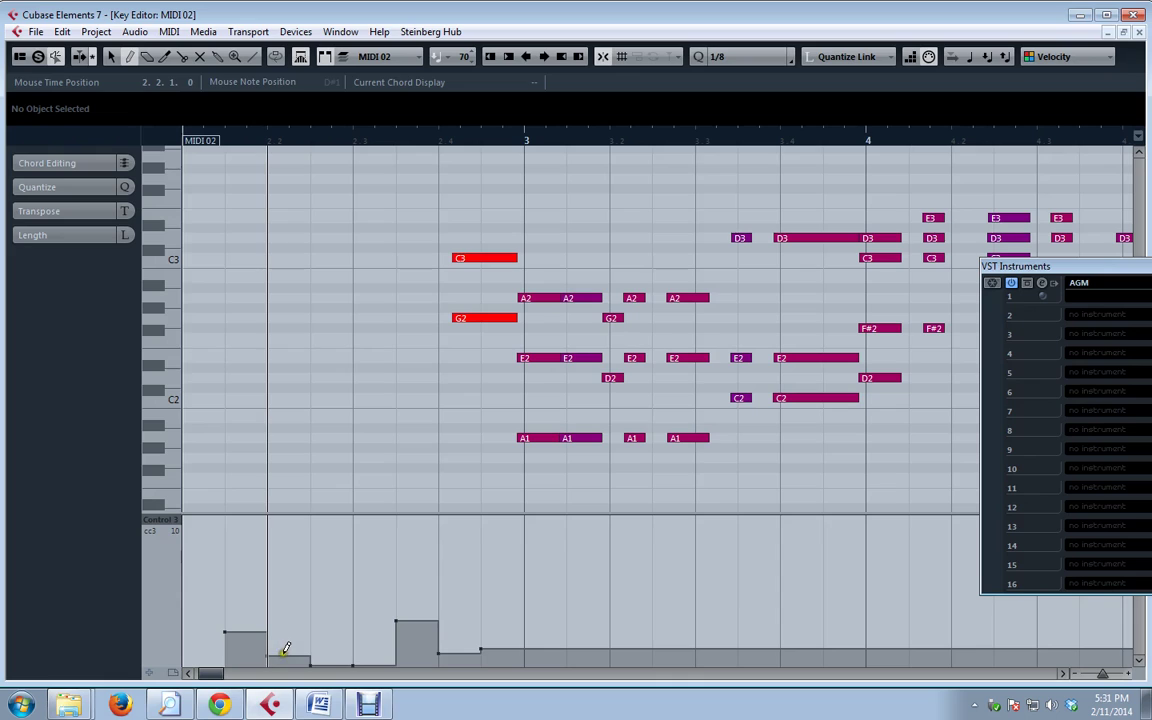
{"action": "left_click_drag", "start_coordinate": [283, 656], "coordinate": [278, 681]}
{"action": "left_click_drag", "start_coordinate": [247, 632], "coordinate": [257, 674]}
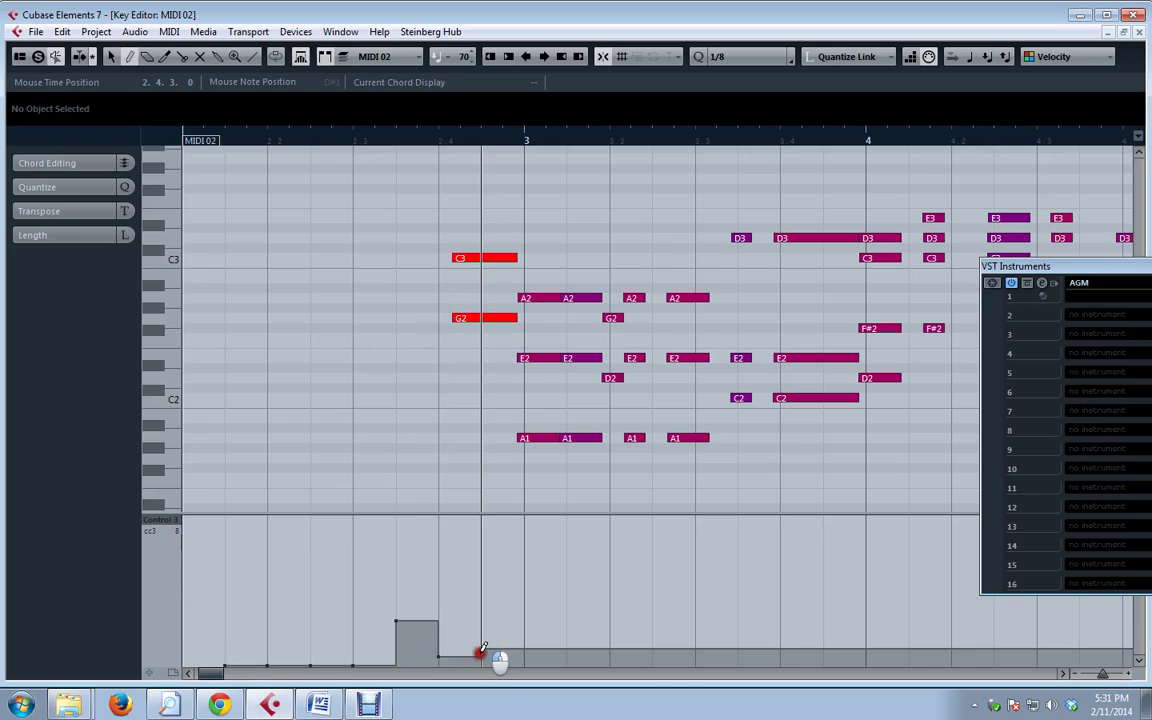
{"action": "left_click_drag", "start_coordinate": [481, 656], "coordinate": [479, 672]}
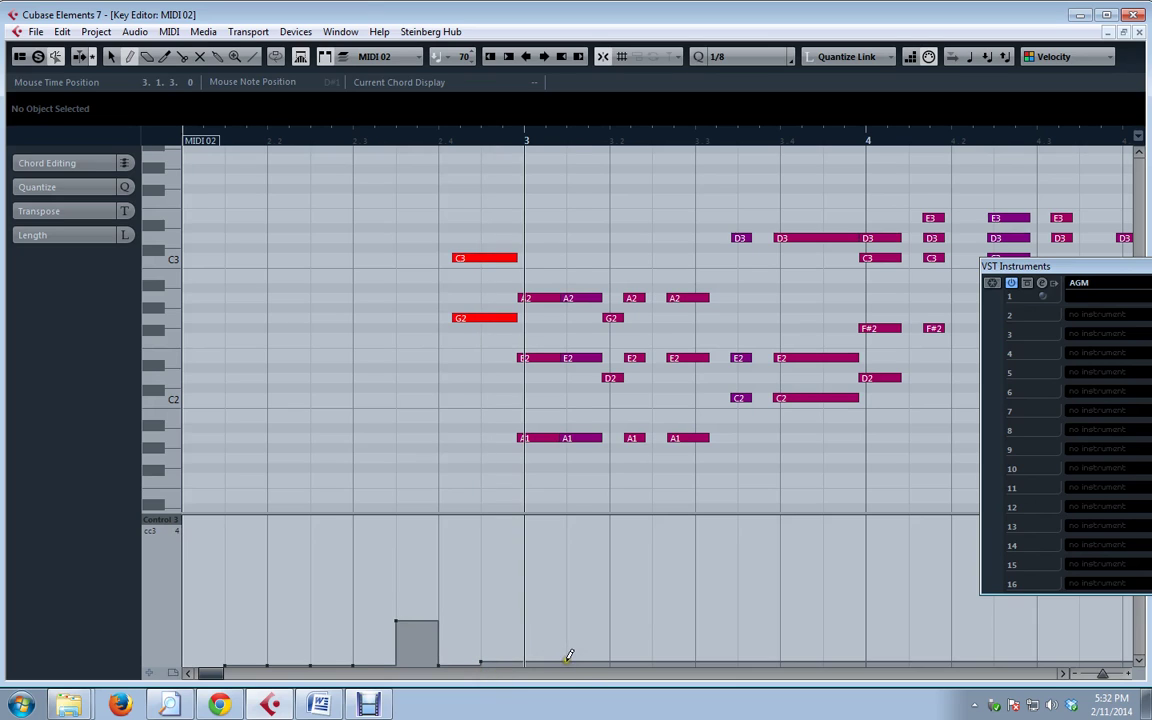
{"action": "mouse_move", "coordinate": [568, 656]}
{"action": "left_mouse_down"}
{"action": "mouse_move", "coordinate": [580, 532]}
{"action": "mouse_move", "coordinate": [684, 607]}
{"action": "mouse_move", "coordinate": [699, 599]}
{"action": "mouse_move", "coordinate": [703, 657]}
{"action": "left_mouse_up"}
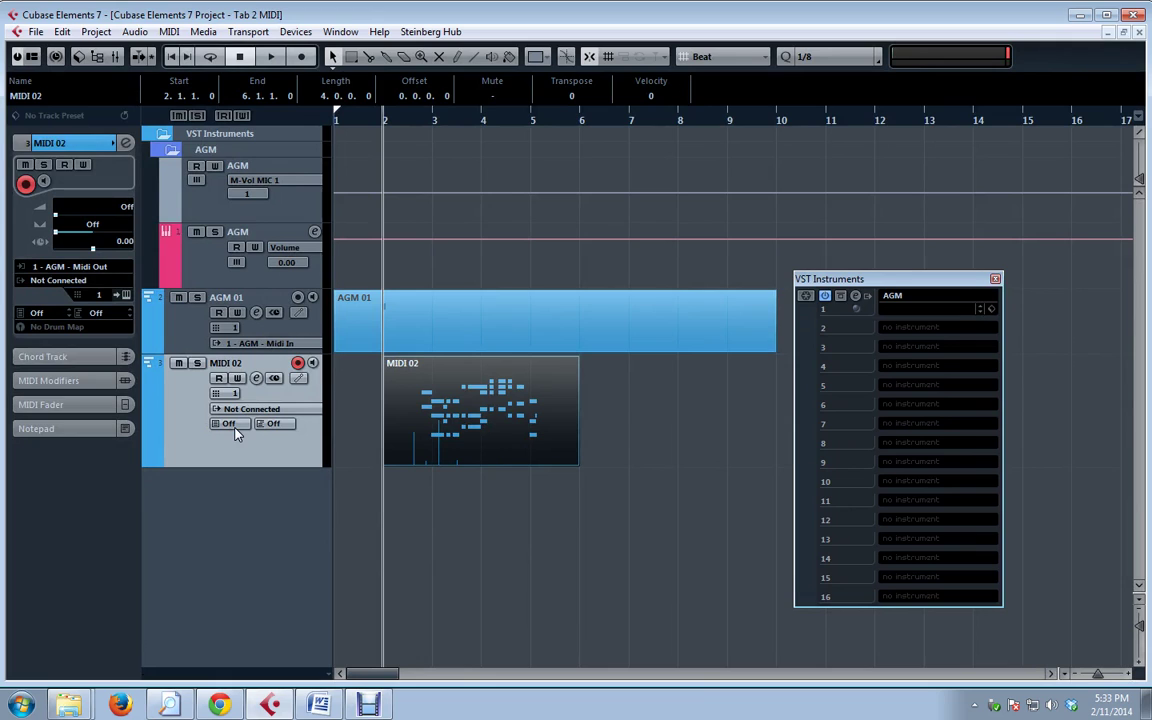
{"action": "left_click", "coordinate": [186, 326]}
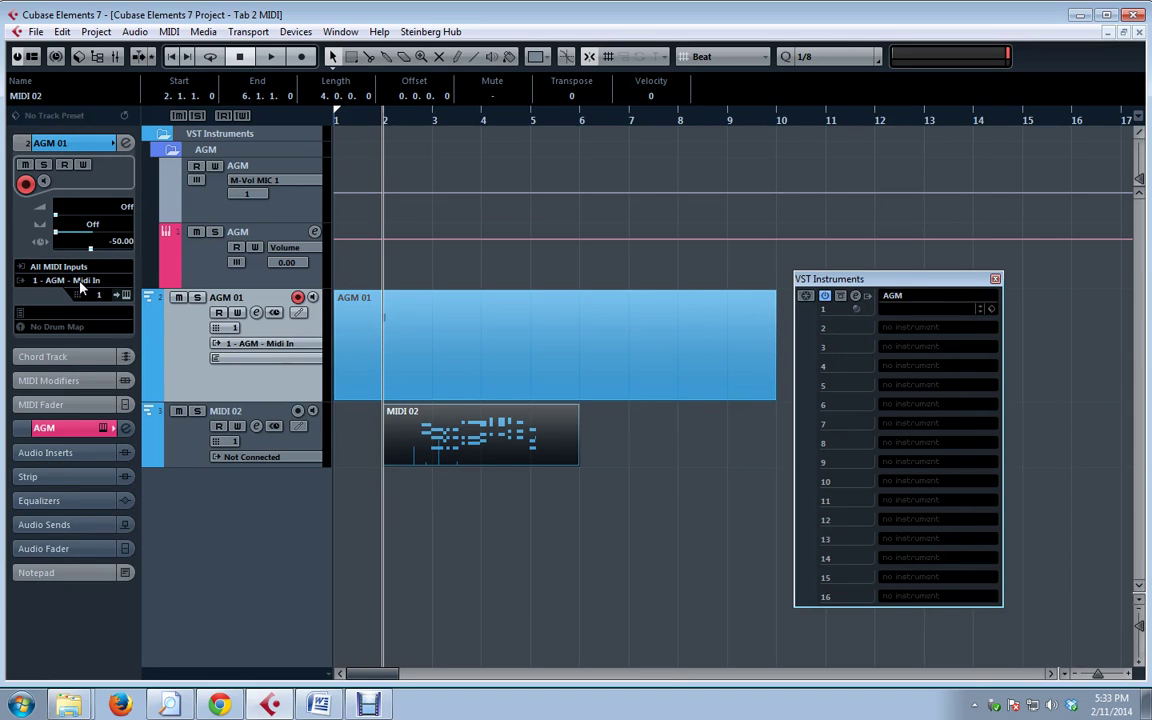
{"action": "left_click", "coordinate": [168, 404]}
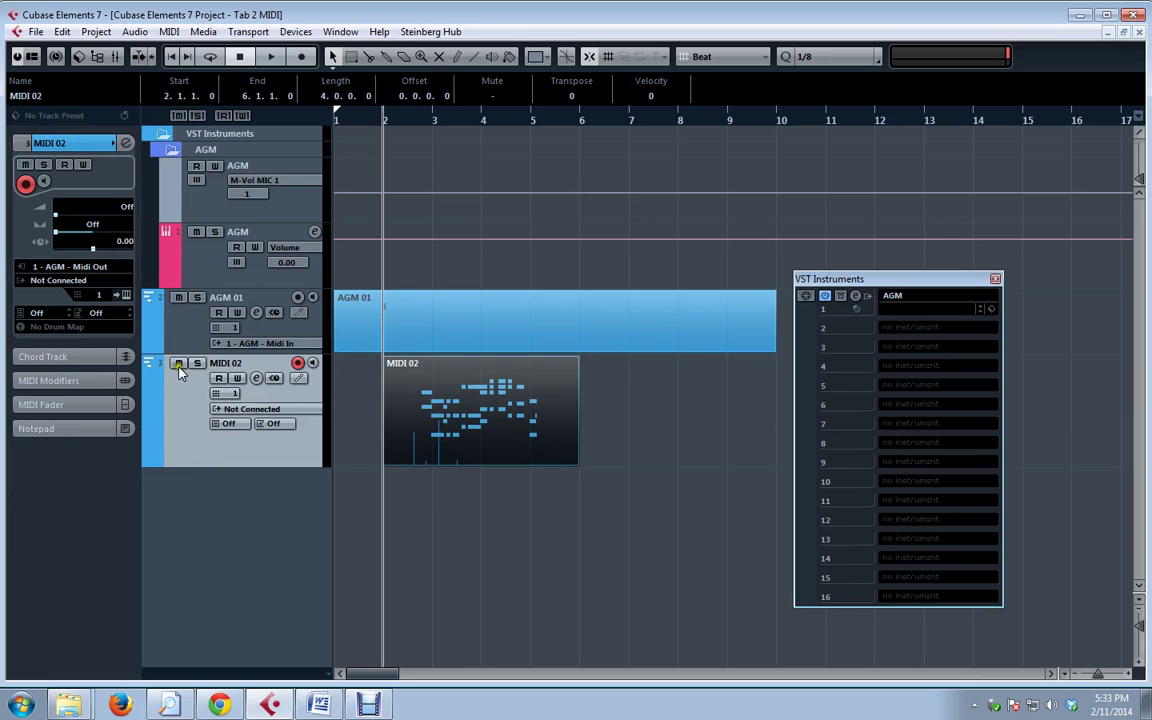
{"action": "left_click", "coordinate": [427, 405]}
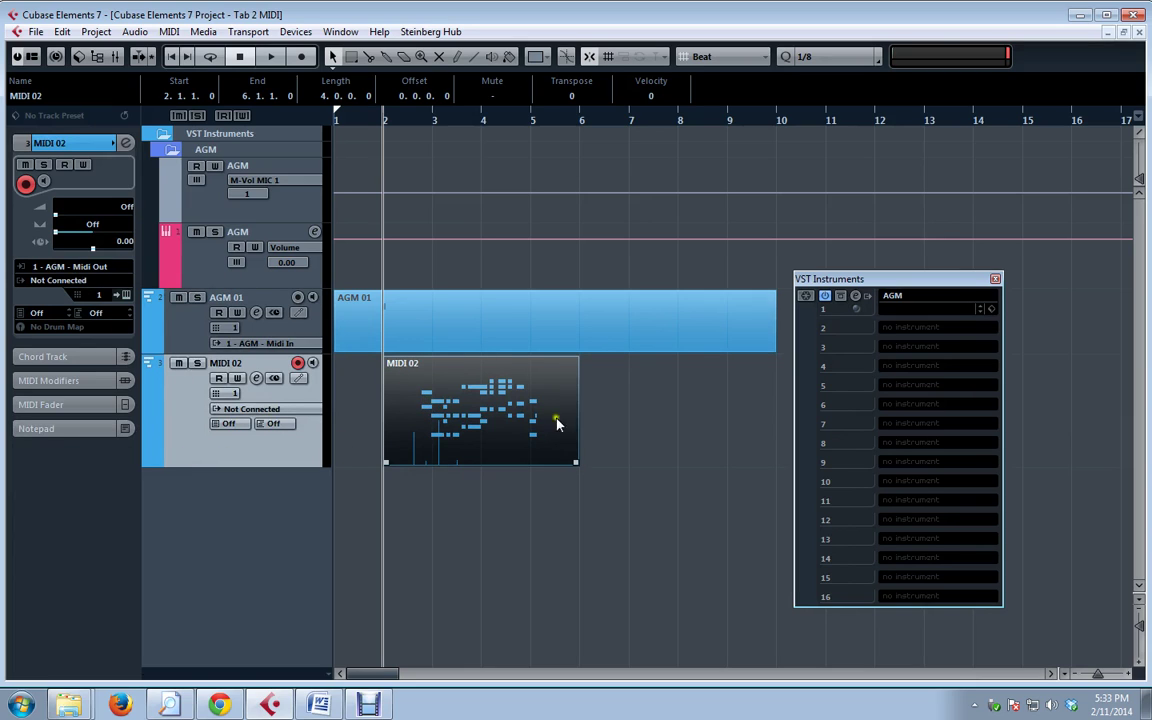